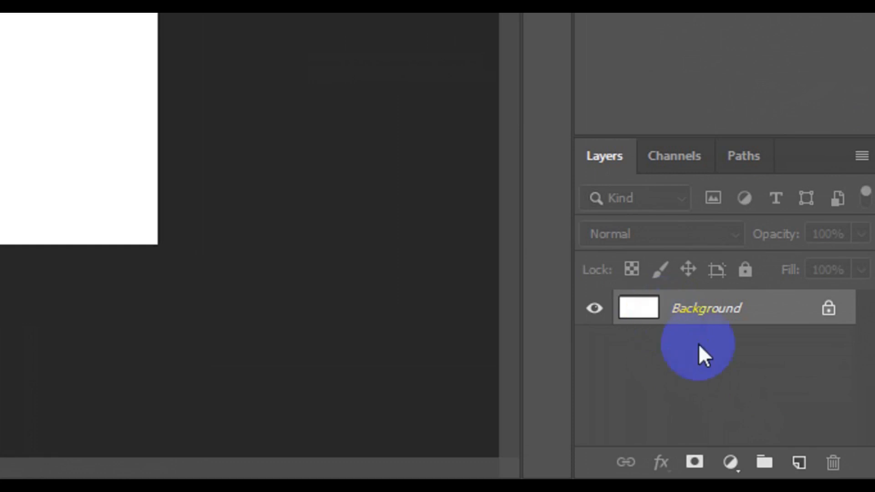
Convert the Background into a regular layer and apply Lock all to it
left_click(829, 309)
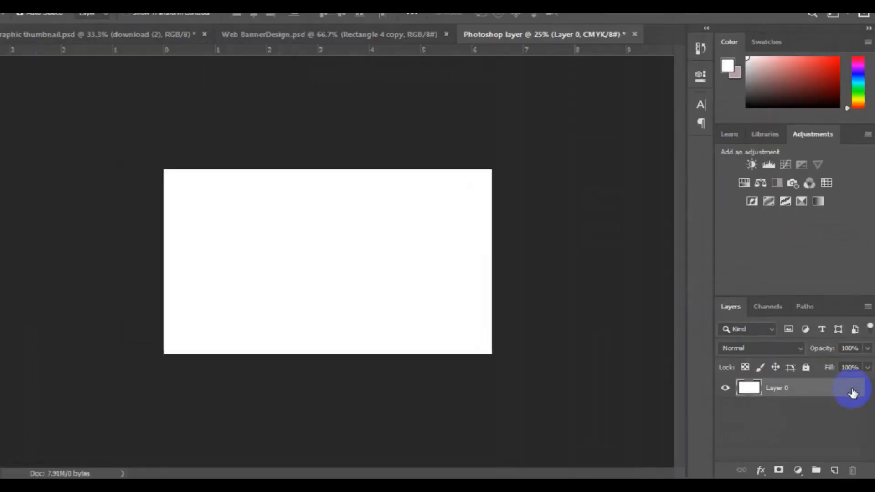
left_click_drag(443, 339, 412, 301)
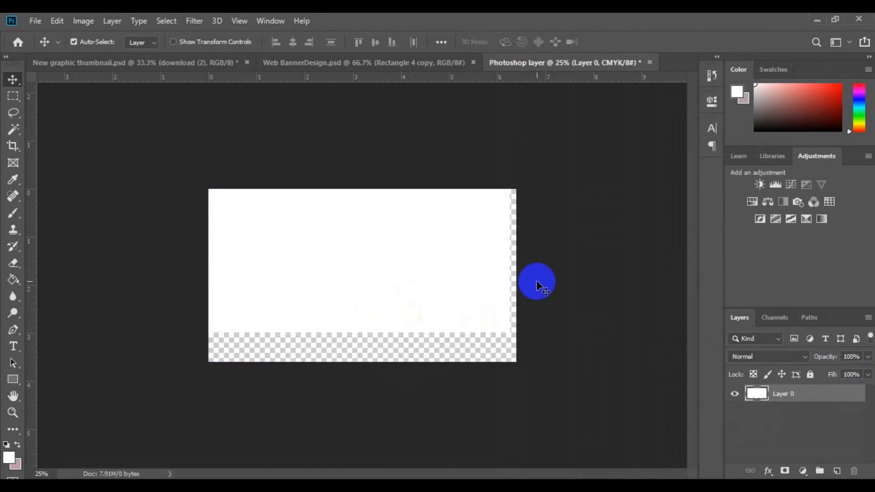
key("ctrl+z")
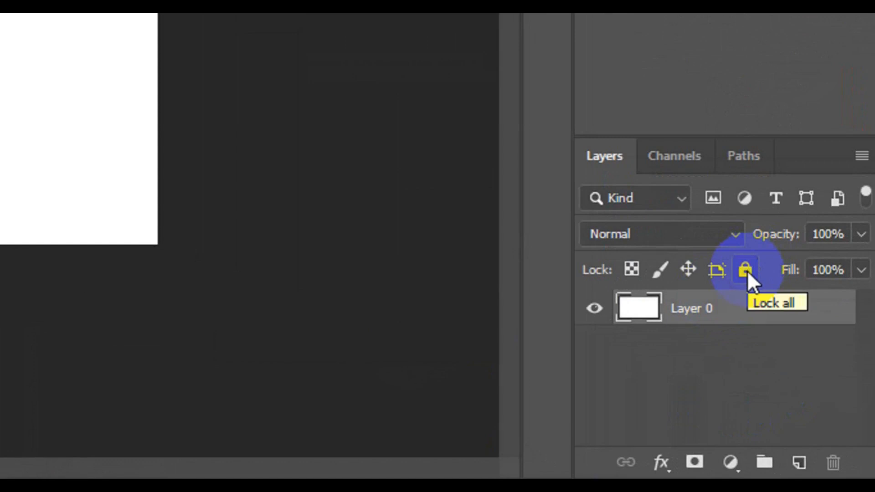
left_click(746, 272)
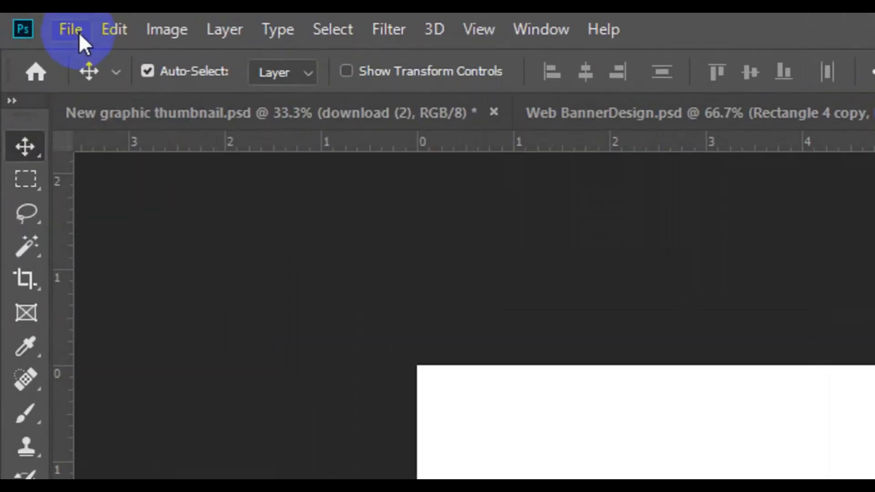
Place the image 3565087 of the man in the yellow T-shirt from the freepik stockpoto folder as an embedded object
left_click(71, 29)
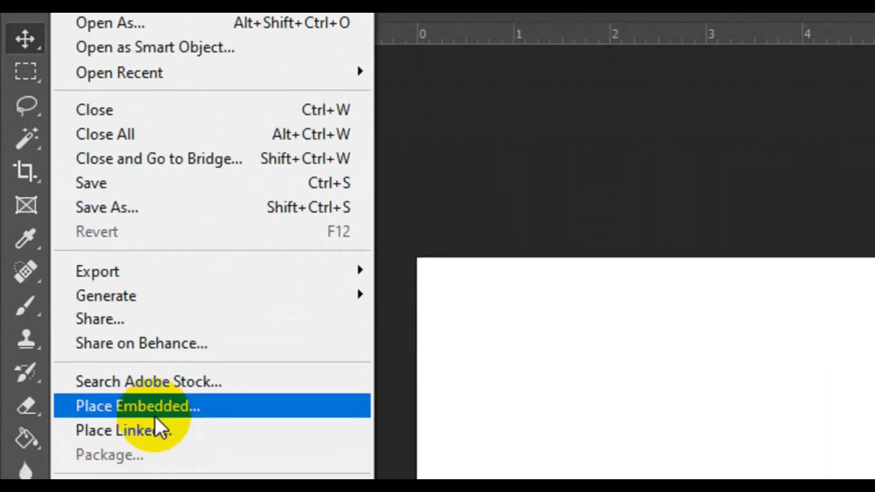
left_click(163, 364)
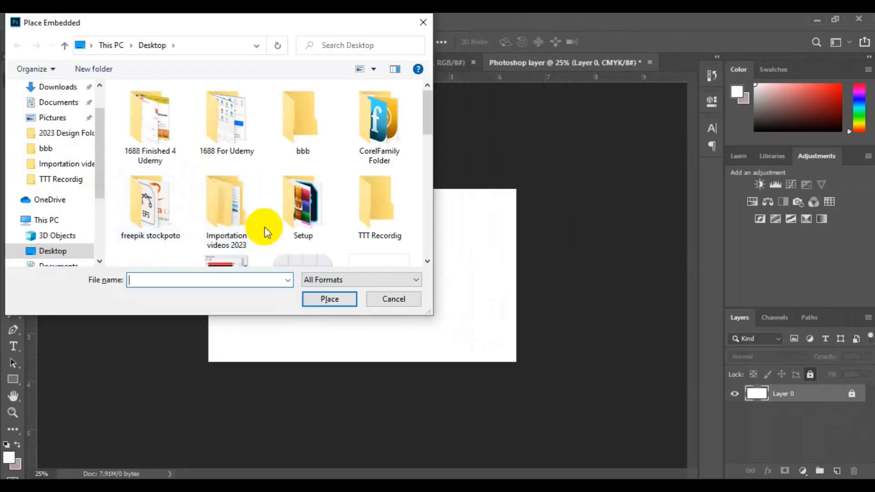
double_click(139, 228)
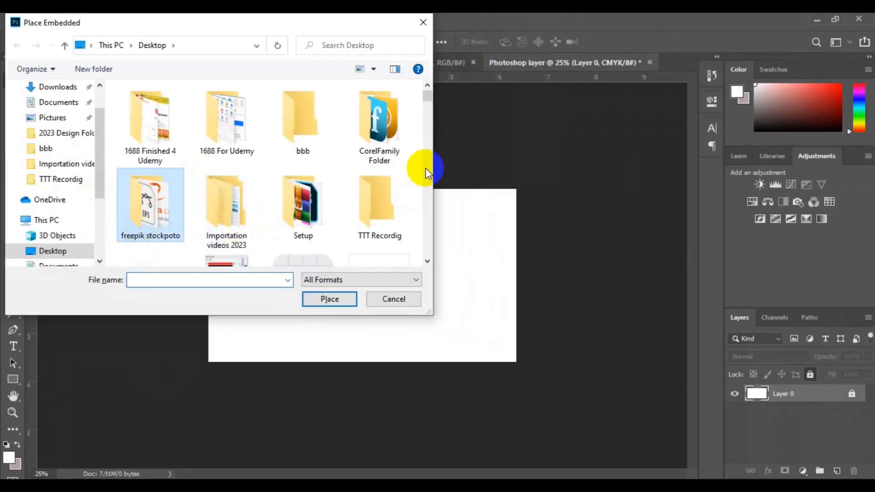
left_click_drag(426, 98, 428, 127)
left_click(132, 243)
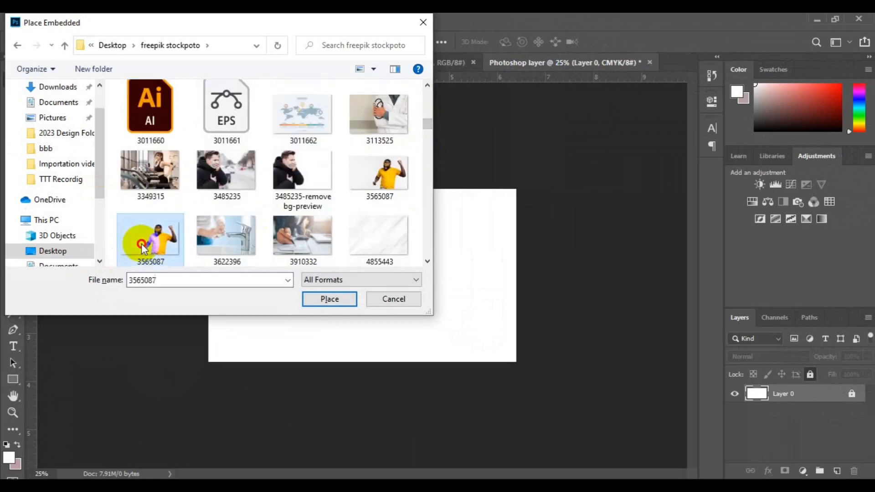
left_click(317, 301)
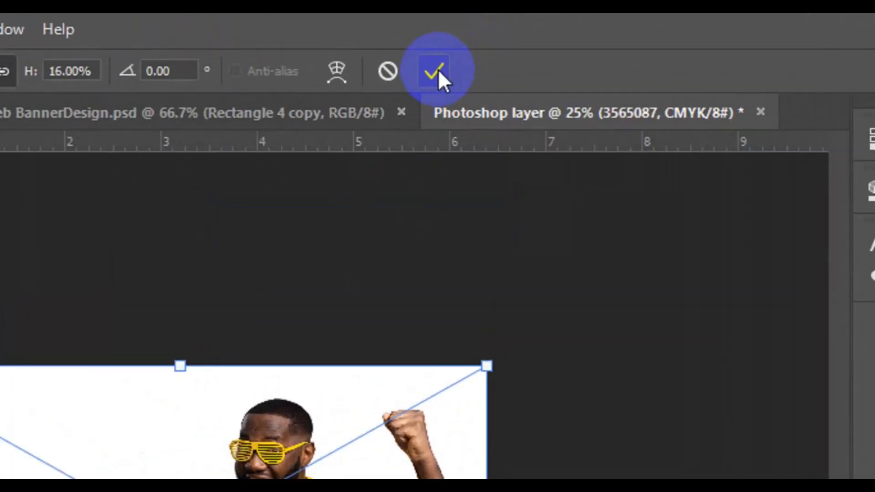
left_click(435, 72)
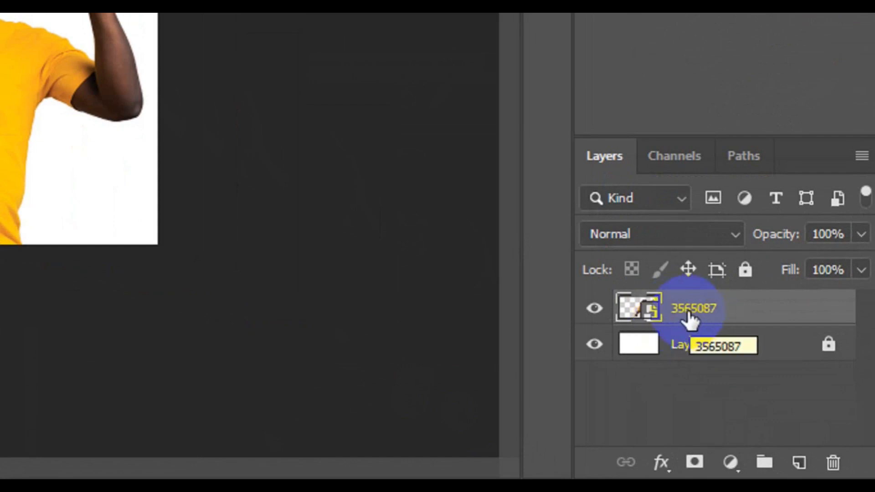
Rename the placed image's layer to "image layer" and give it a yellow colour label
double_click(690, 310)
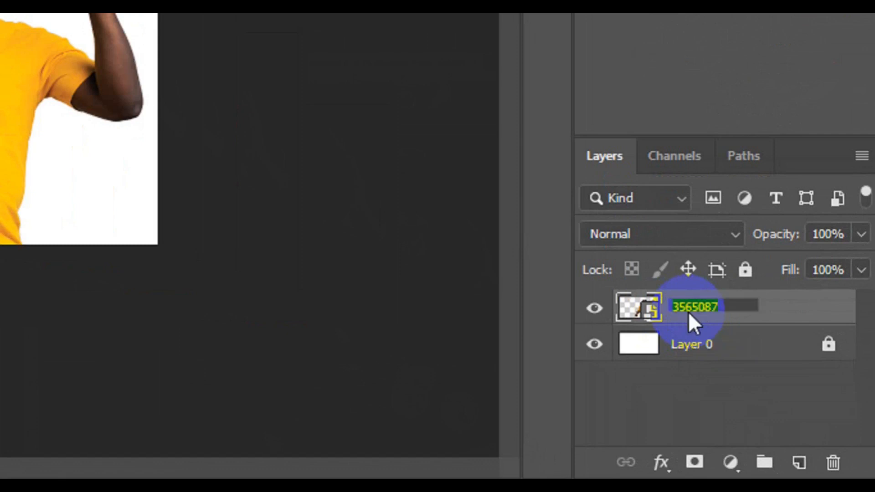
key("BackSpace")
type("image layer")
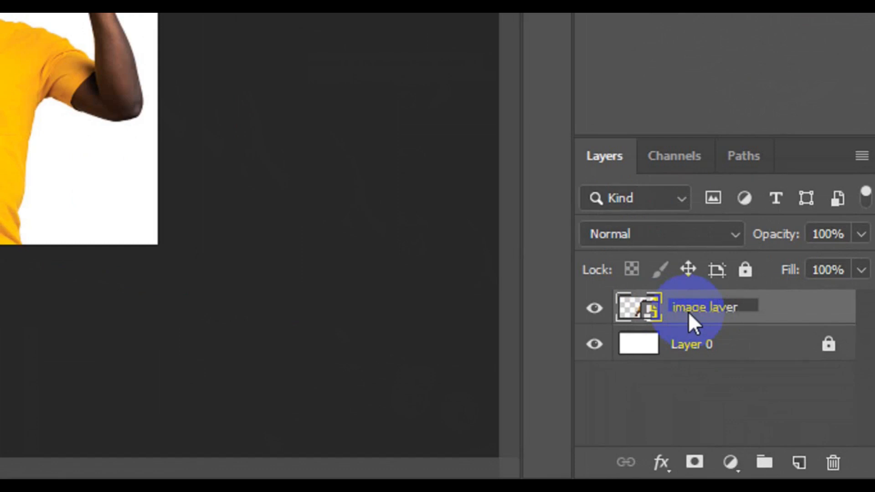
key("Return")
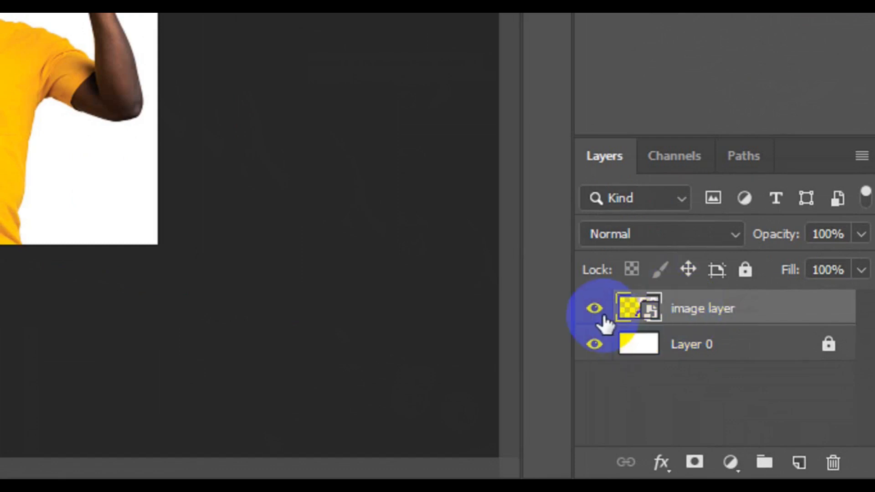
right_click(684, 308)
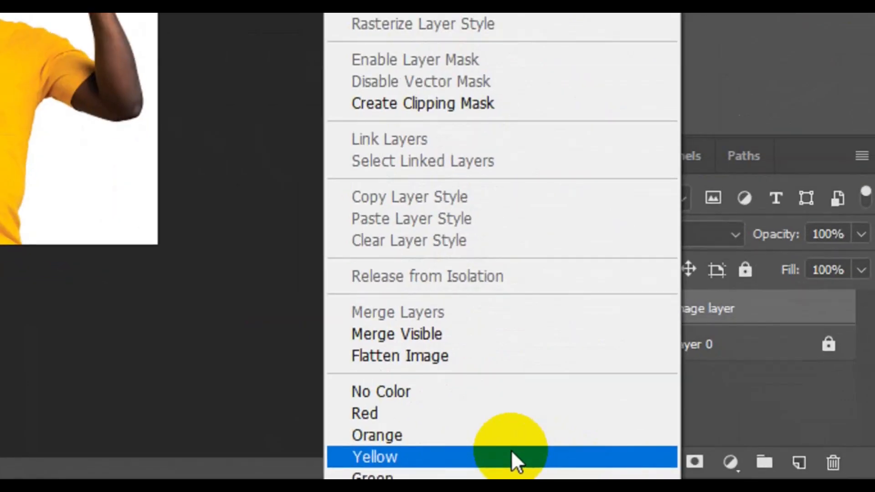
left_click(510, 456)
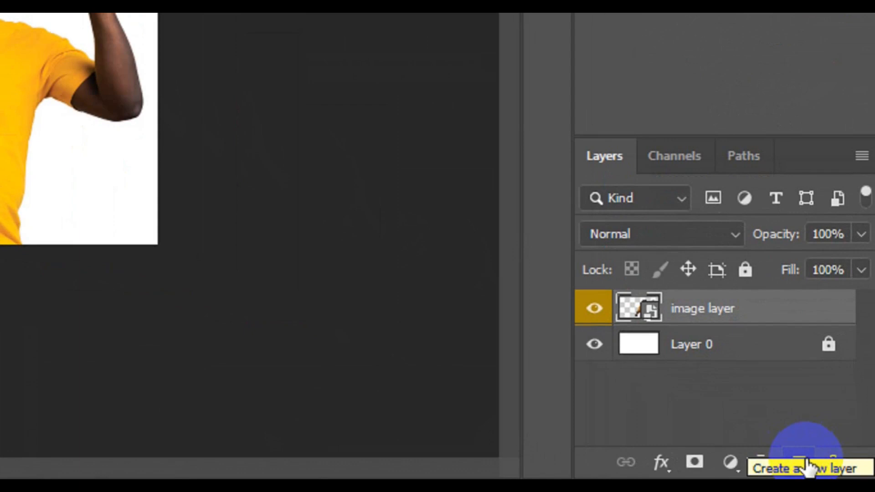
Create a new layer above the image layer and set the Pen tool to Shape mode with no stroke
left_click(805, 465)
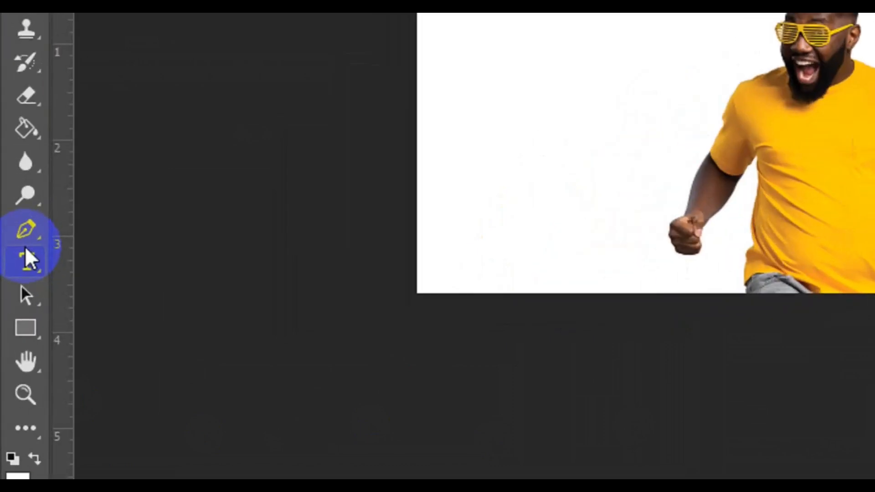
left_click(14, 333)
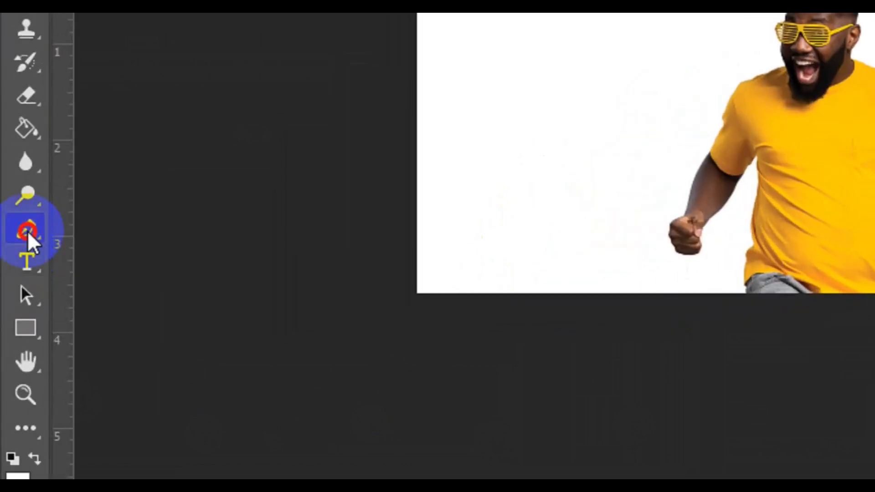
right_click(28, 237)
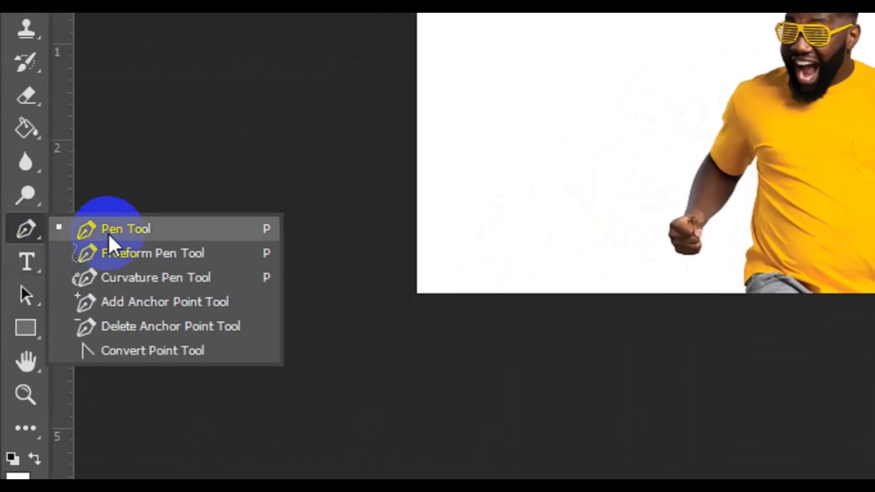
left_click(109, 237)
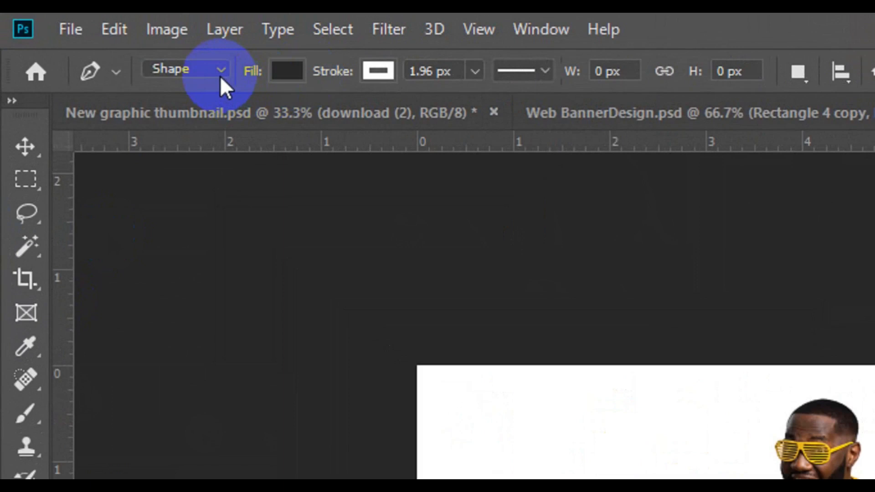
left_click(219, 75)
left_click(196, 88)
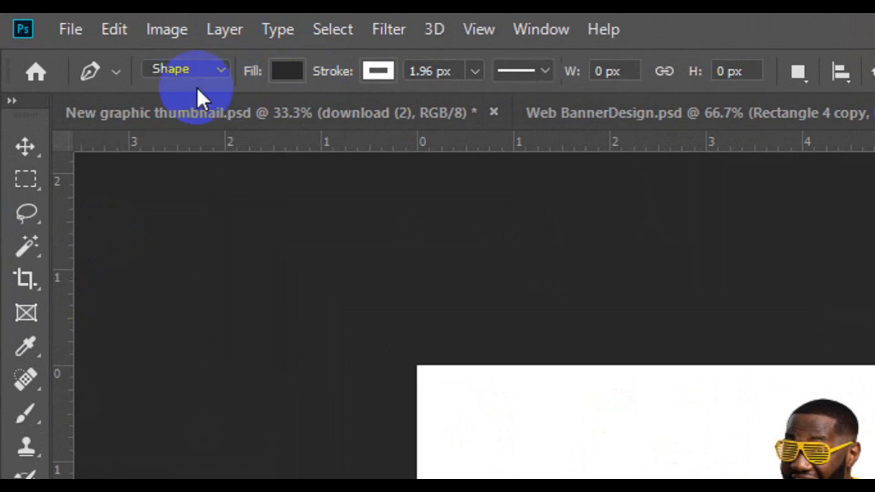
left_click(294, 77)
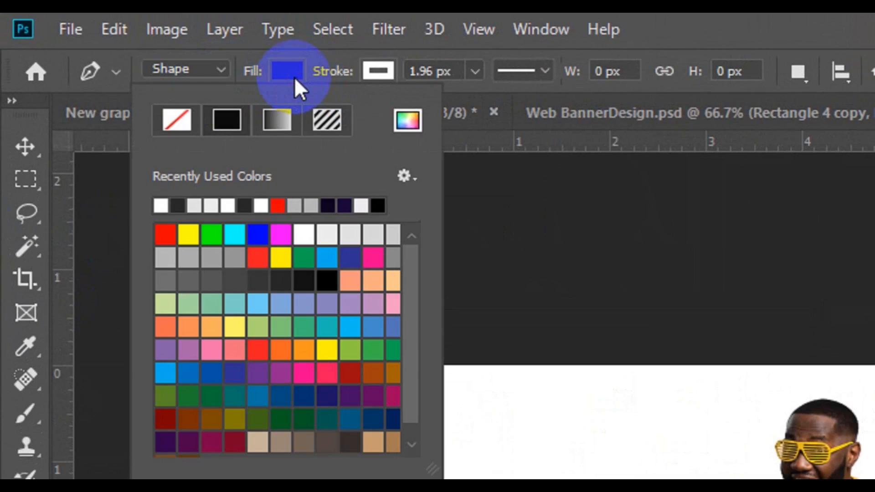
left_click(294, 77)
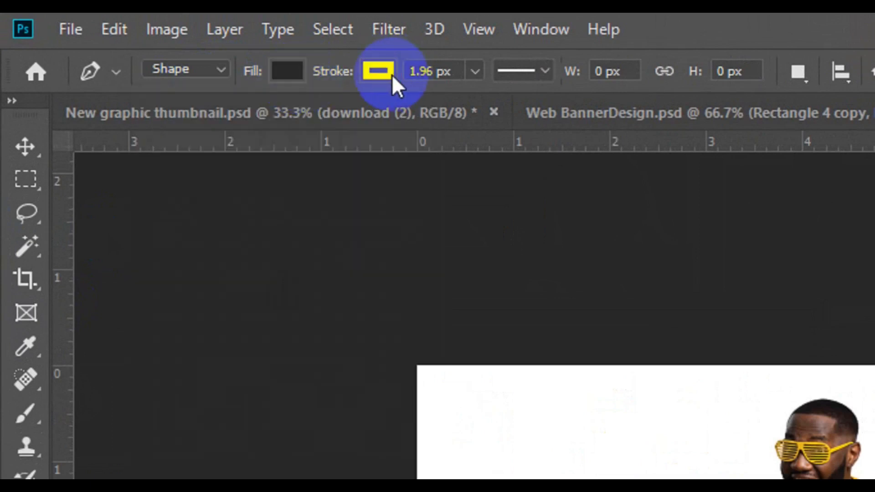
left_click(391, 75)
left_click(275, 122)
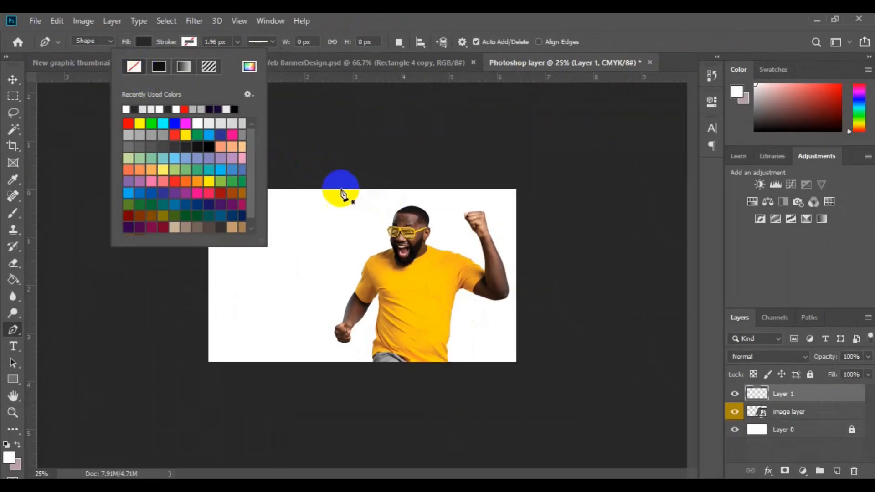
Draw a closed five-point shape about 1408 × 1396 px over the canvas's upper-right half, with a diagonal edge crossing the man
left_click(337, 183)
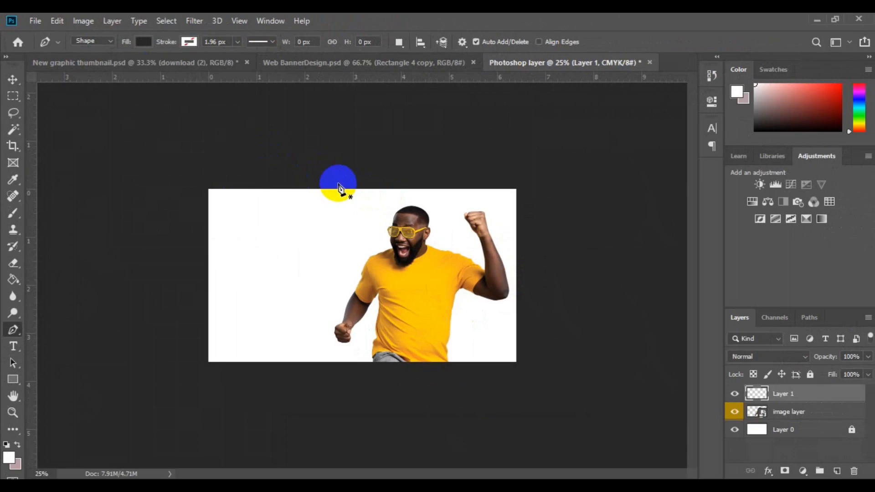
left_click(518, 390)
left_click(563, 308)
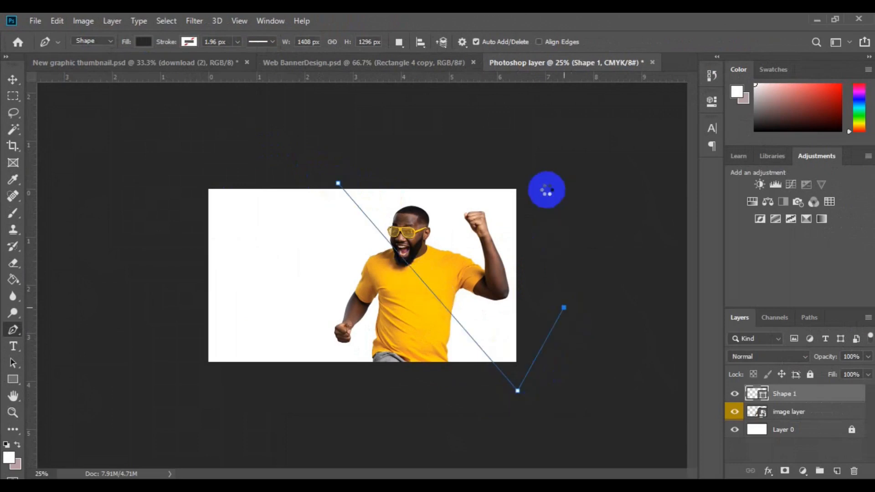
left_click(539, 171)
left_click(377, 167)
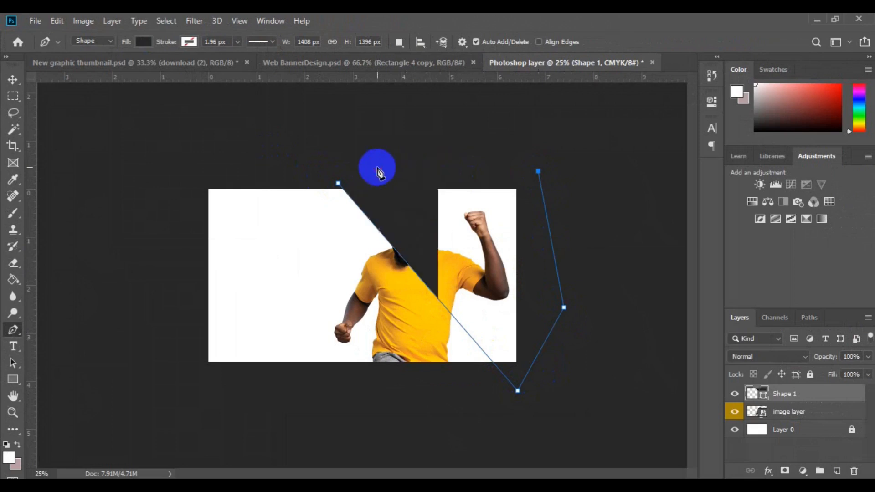
left_click(337, 184)
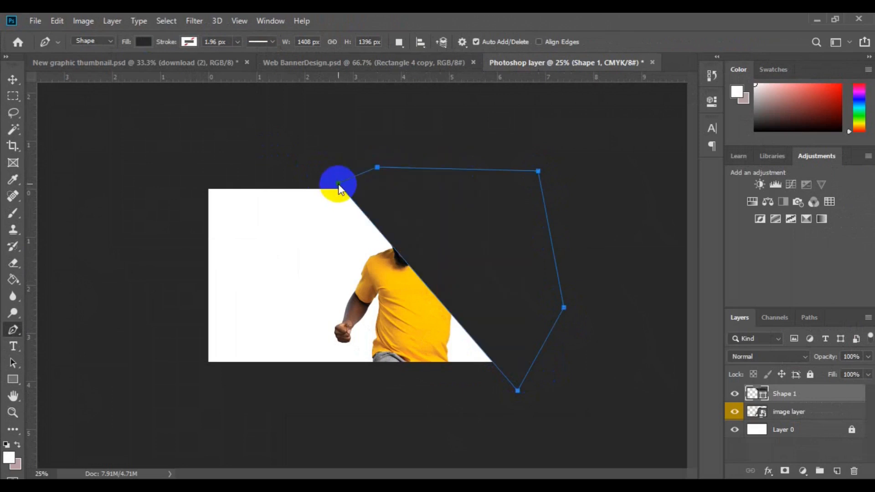
key("v")
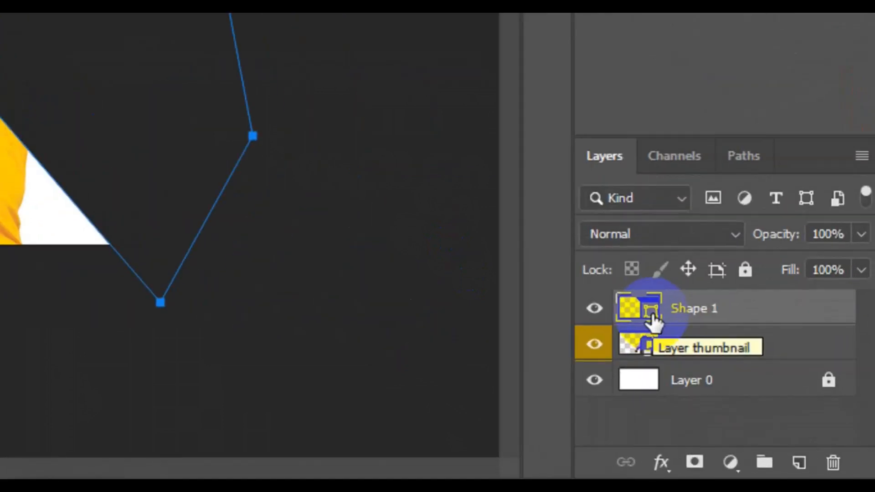
Change the fill colour of the Shape 1 layer to dark navy blue, 02172b
left_click(652, 320)
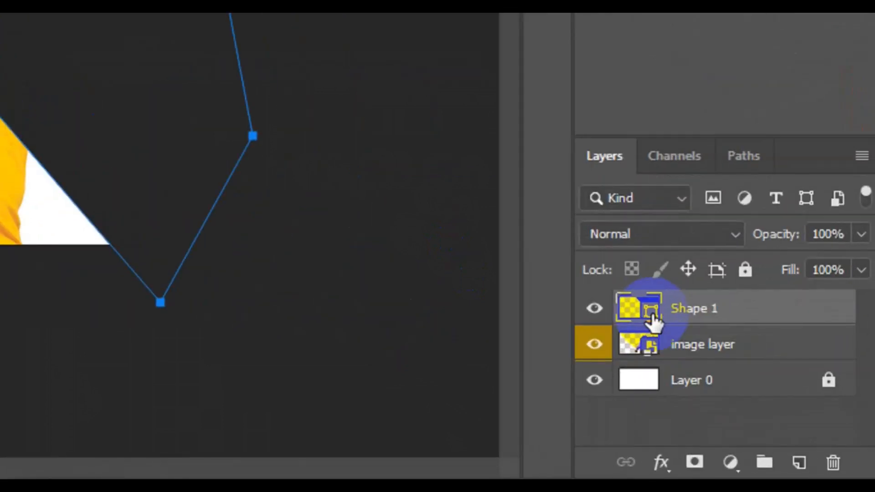
double_click(652, 319)
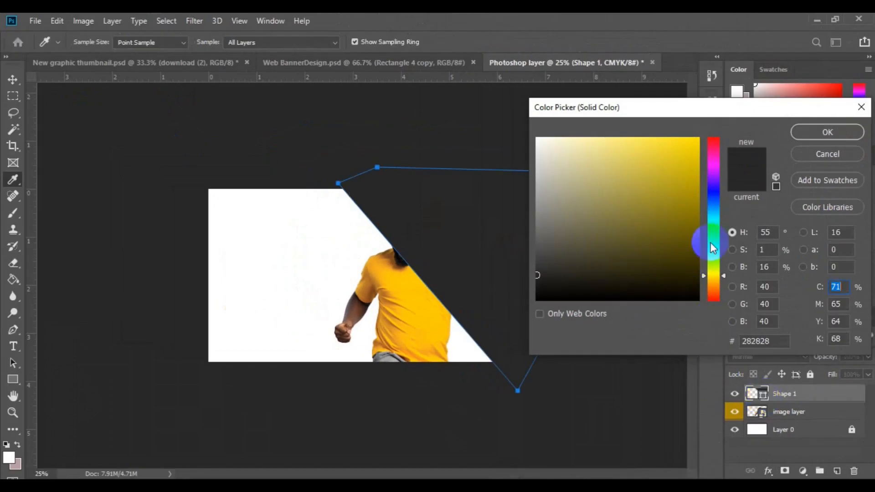
left_click(724, 275)
left_click_drag(725, 277, 725, 251)
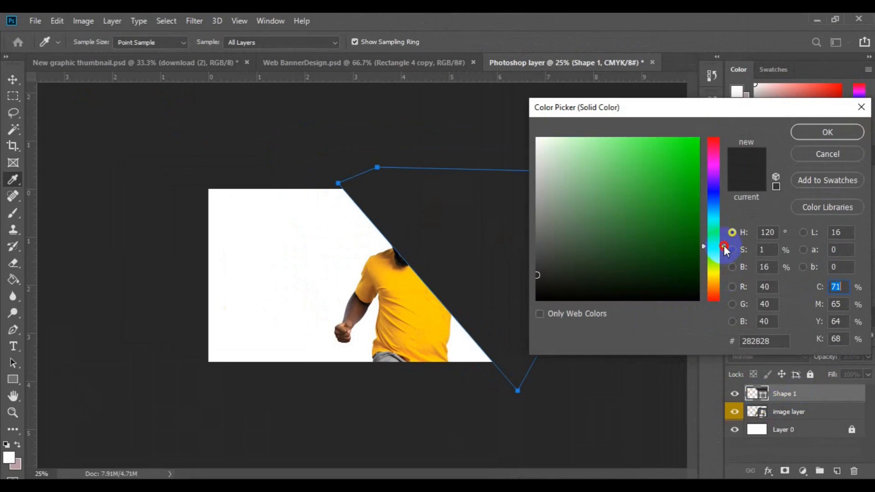
left_click(713, 206)
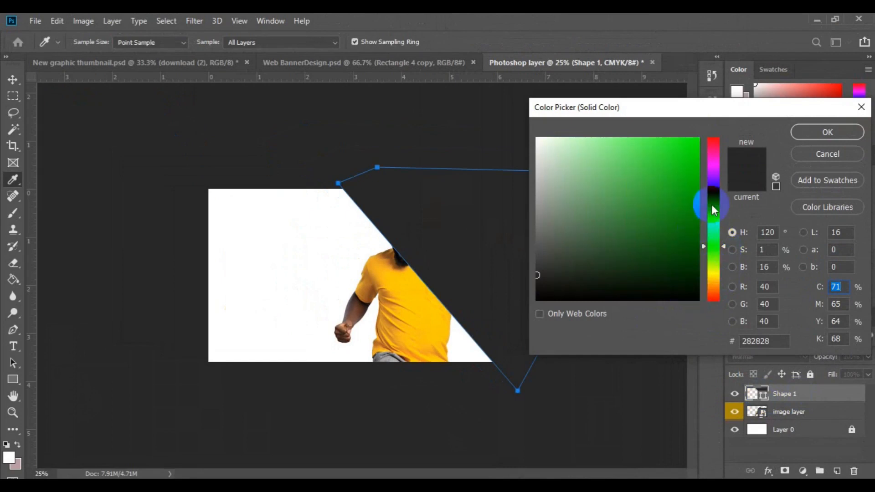
left_click(694, 251)
left_click(694, 262)
left_click(694, 274)
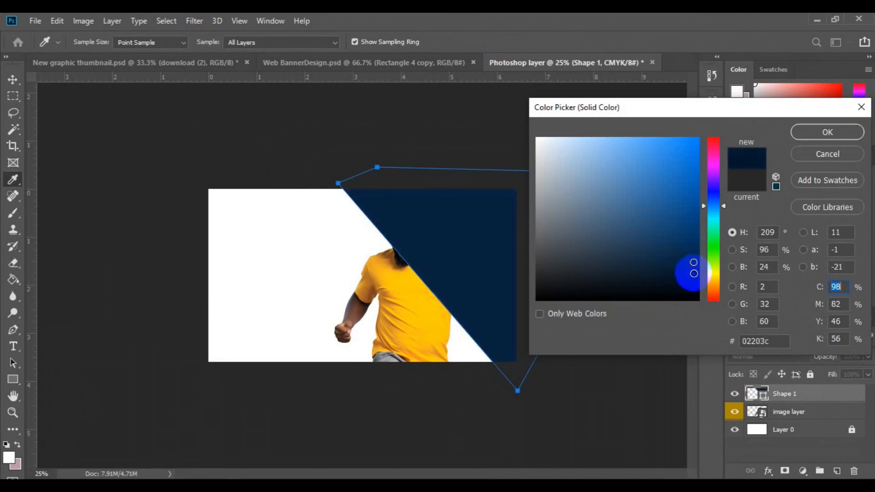
left_click(805, 132)
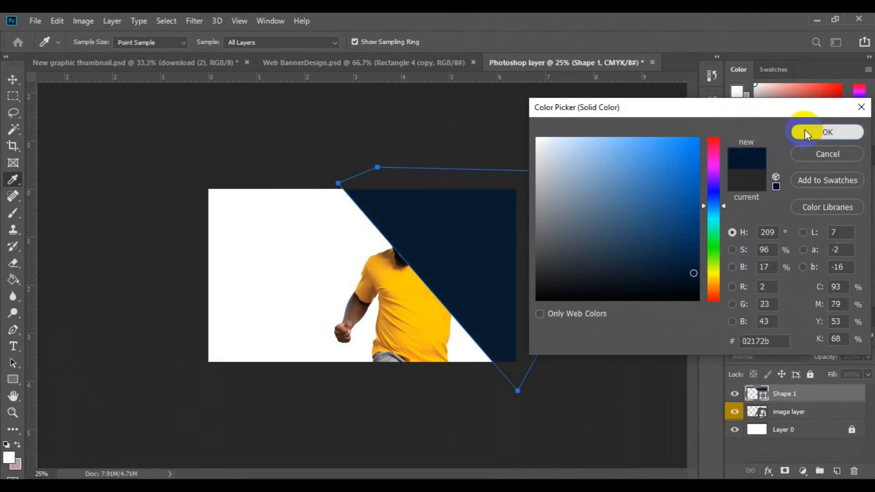
Give the Shape 1 layer a blue colour label and rename it "Blue shape"
right_click(796, 397)
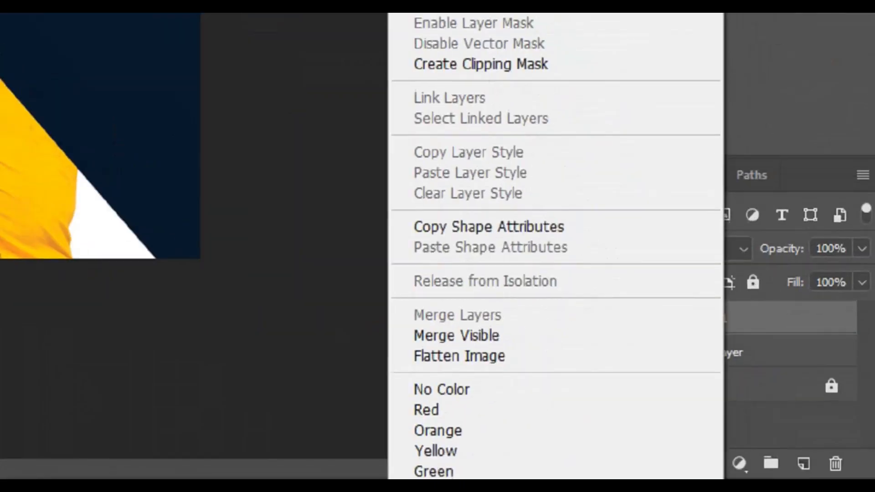
key("Escape")
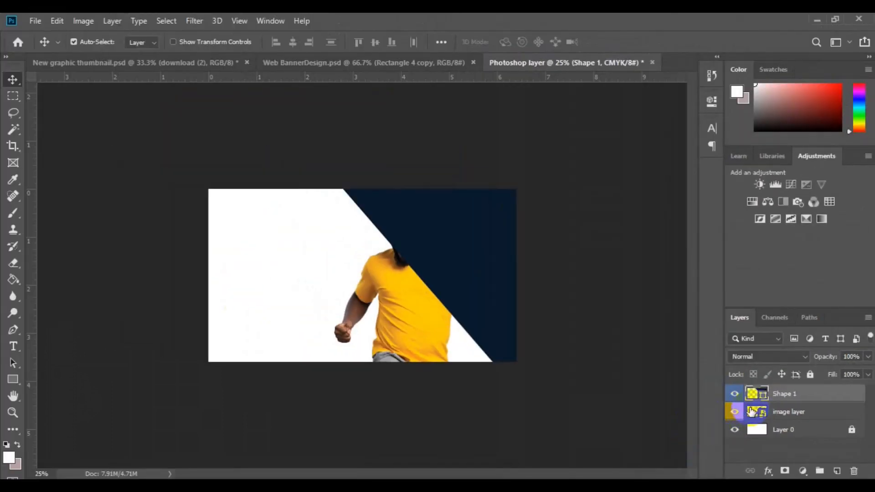
double_click(784, 395)
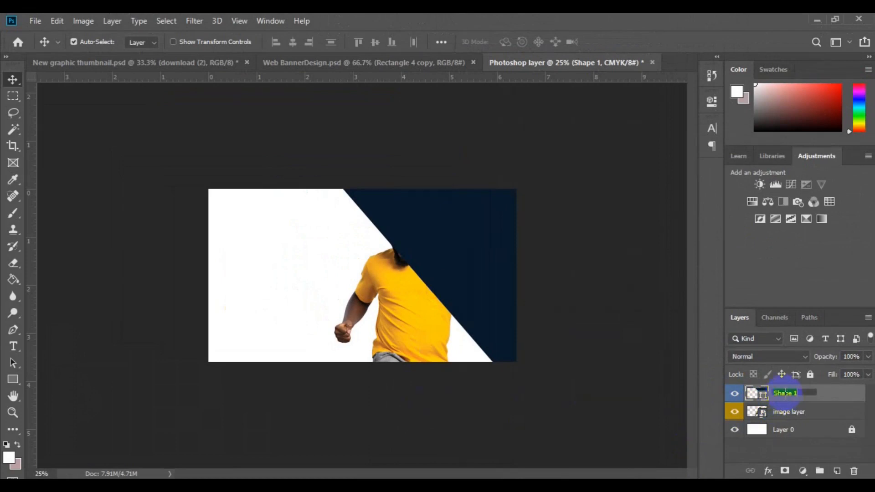
type("Blue shape")
key("Return")
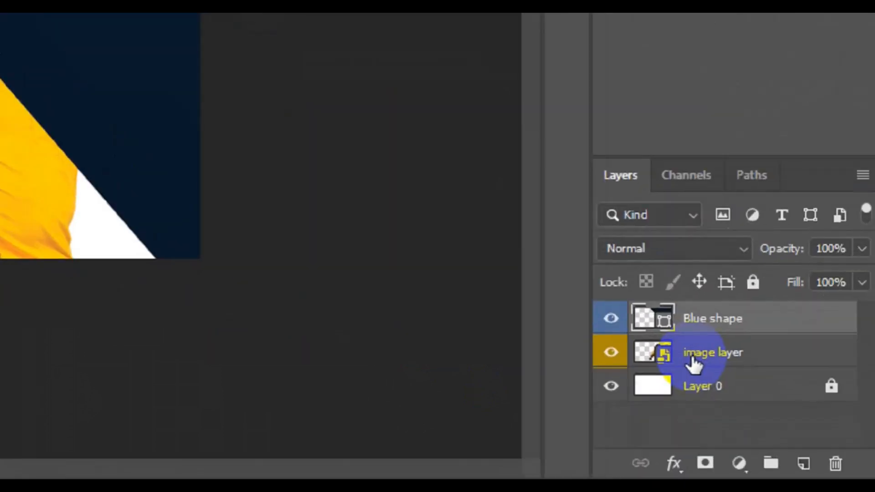
Move the image layer above the Blue shape layer in the stacking order so the man is in front
left_click(689, 350)
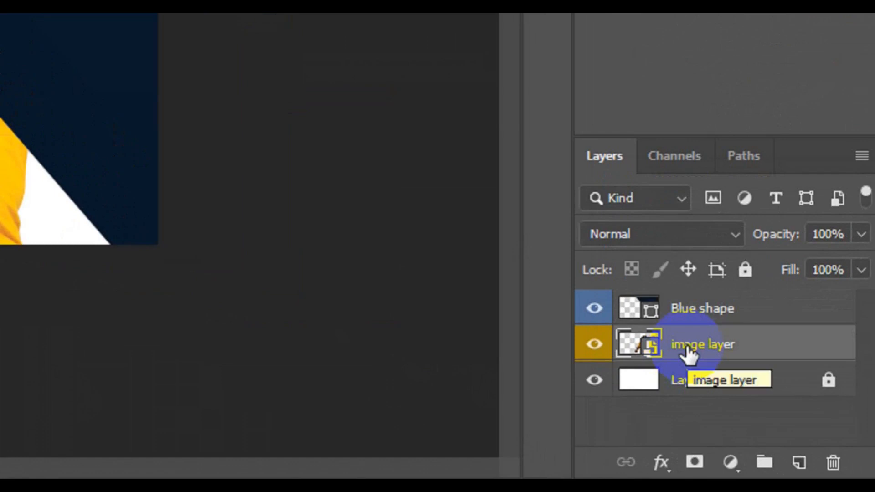
left_click_drag(688, 351, 679, 307)
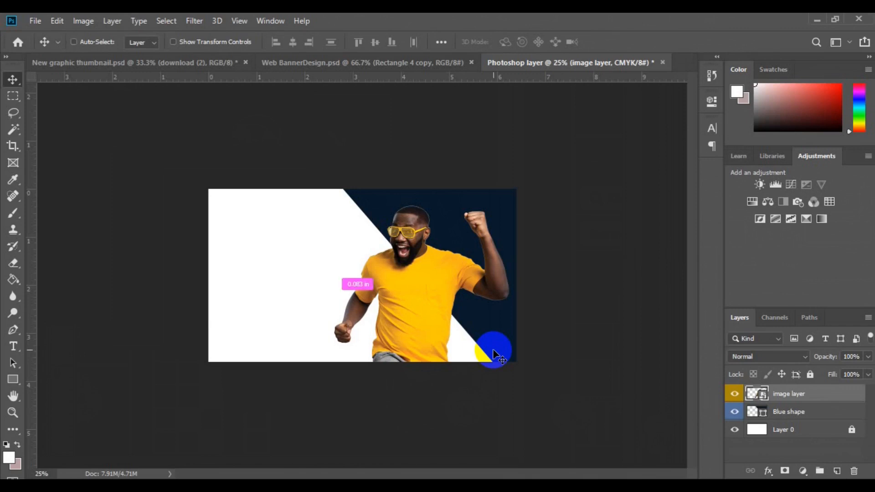
left_click_drag(493, 350, 455, 420)
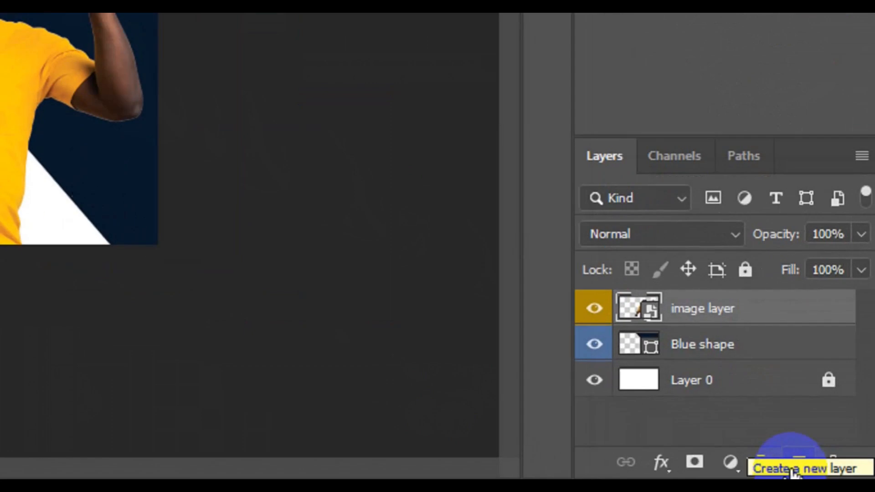
Create a new layer above the image layer and set the Horizontal Type tool's font size to 60 pt
left_click(795, 464)
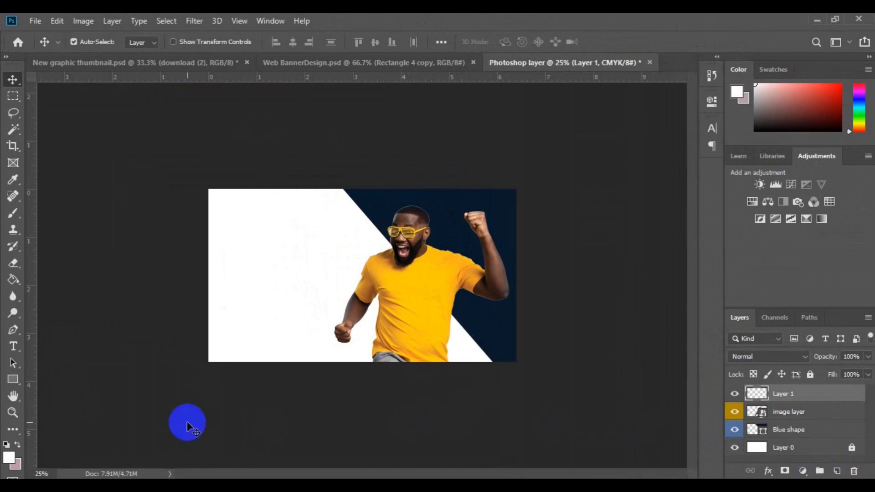
left_click(15, 359)
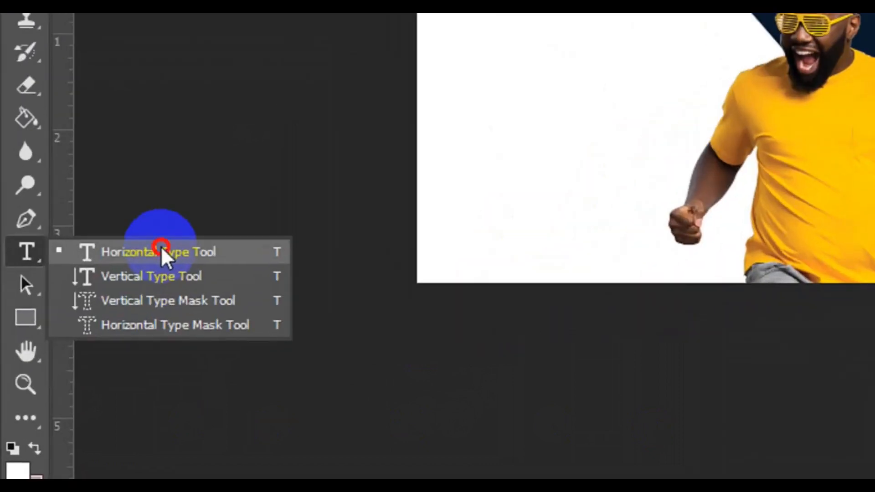
left_click(161, 250)
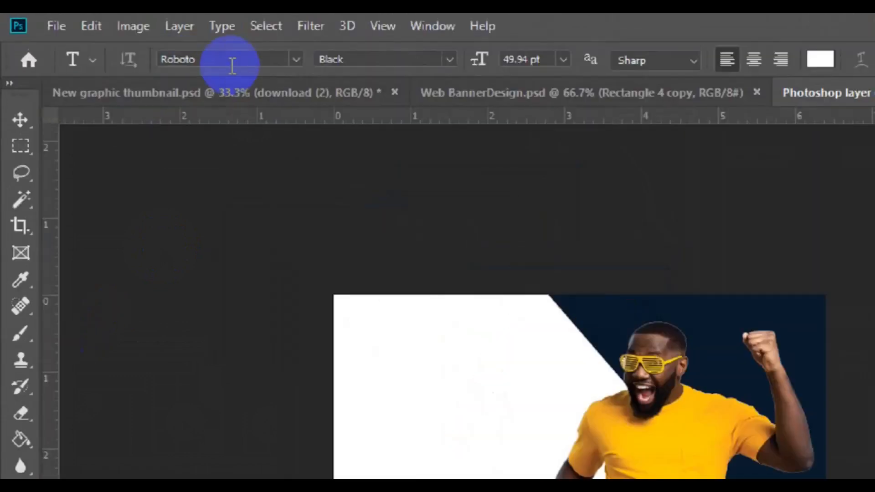
left_click(145, 43)
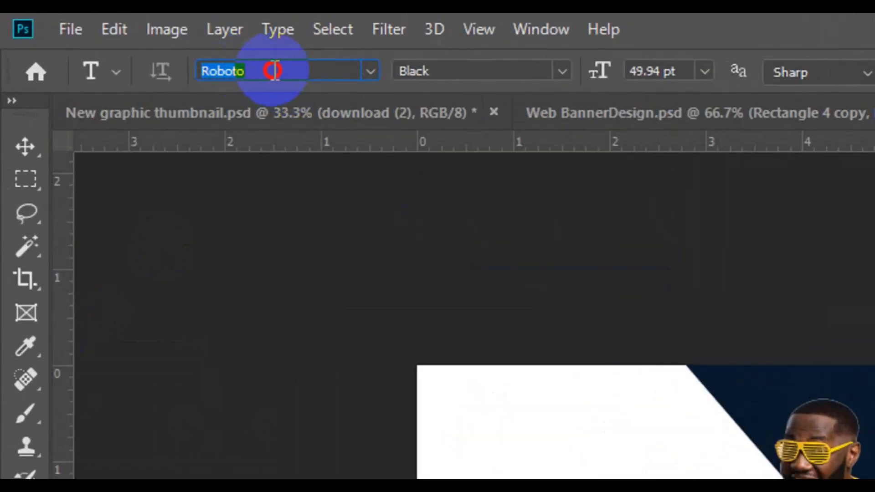
left_click(455, 70)
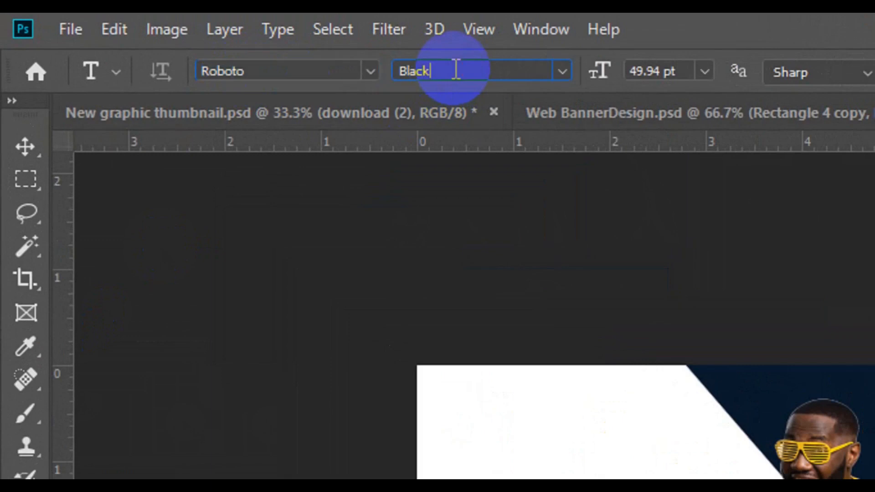
left_click_drag(455, 70, 371, 72)
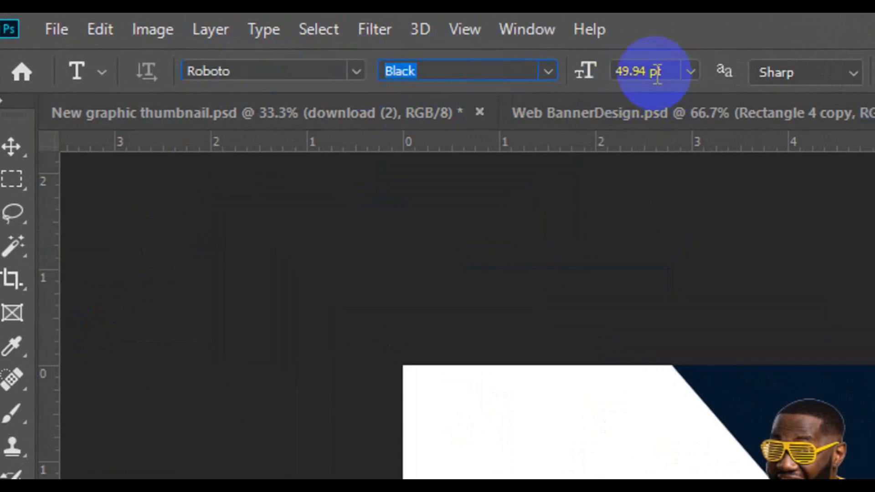
left_click_drag(657, 74, 602, 73)
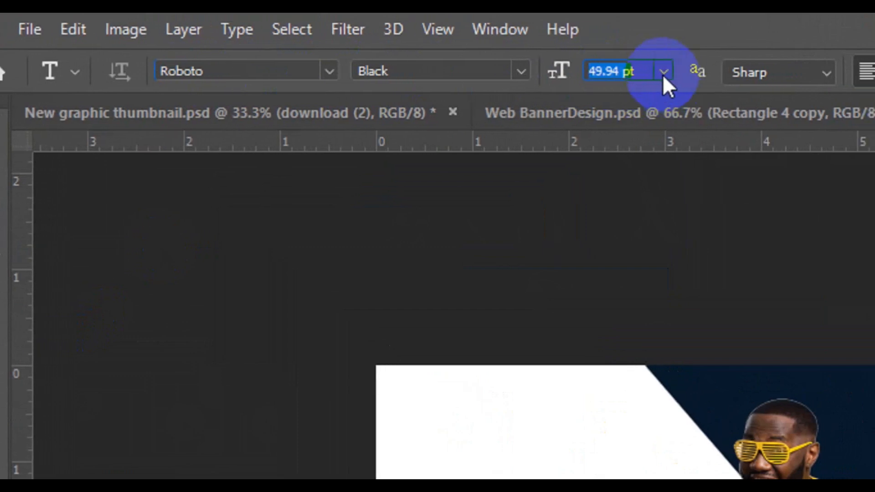
left_click(663, 74)
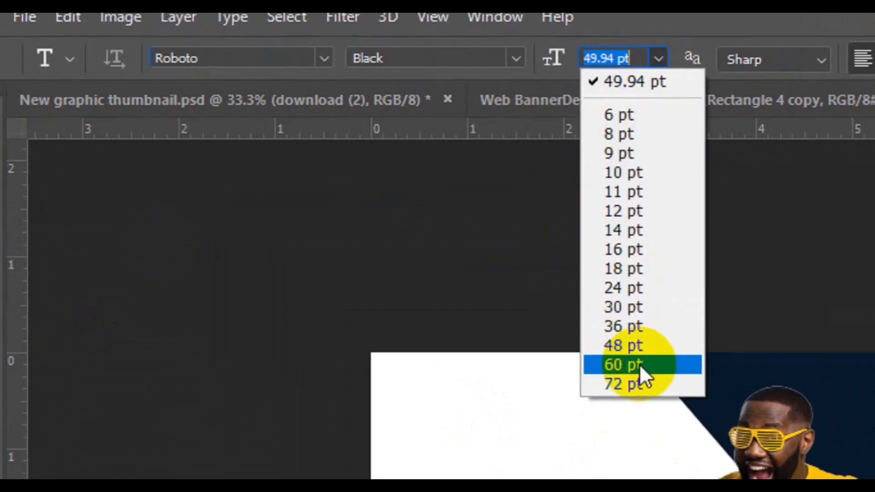
left_click(639, 365)
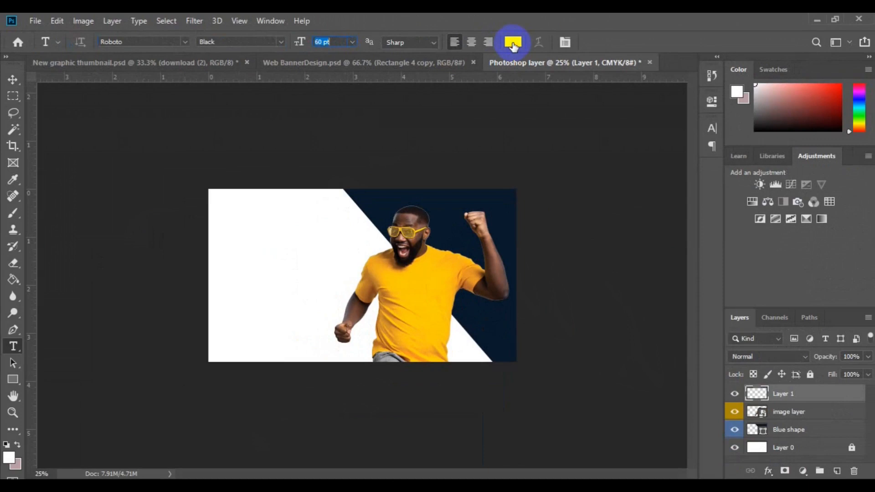
Set the text colour to dark navy, 07192b, sampled from the blue shape on the canvas
left_click(513, 42)
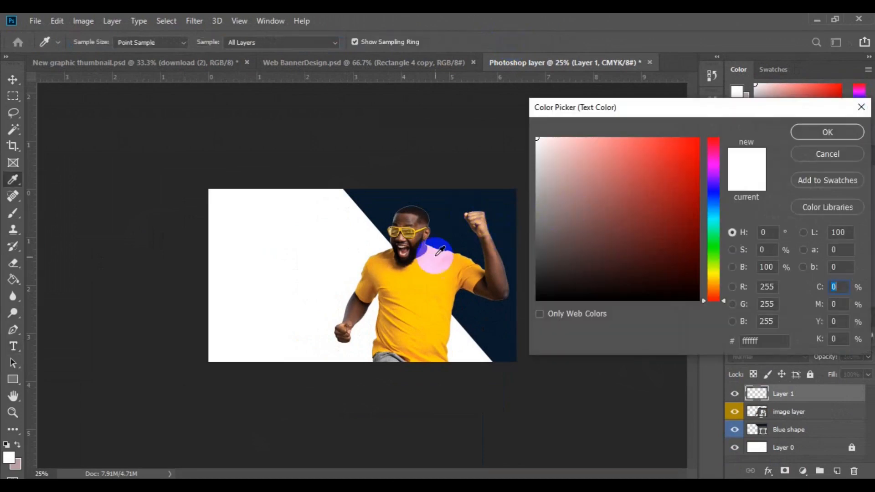
left_click(440, 209)
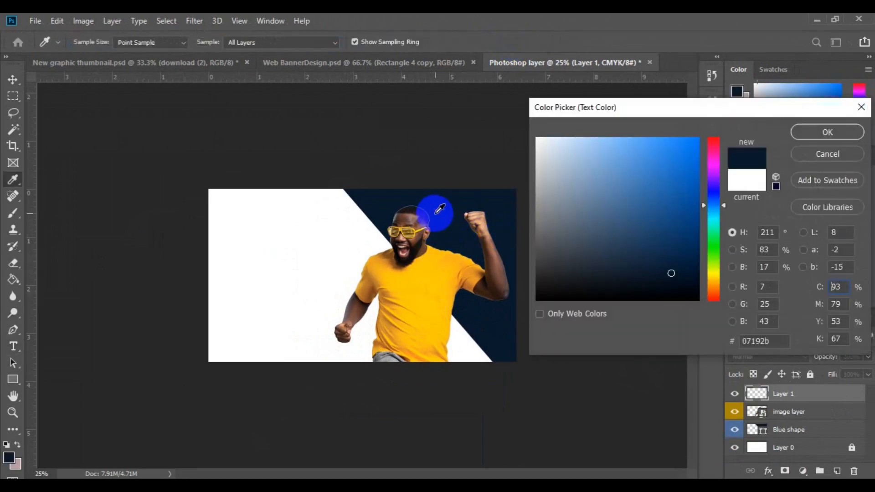
left_click(827, 132)
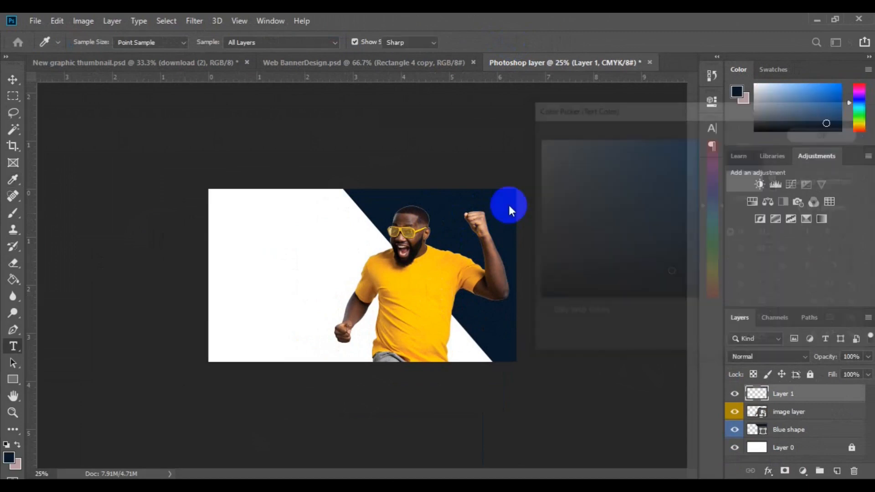
Add text starting on the canvas's white area, with "aM tHE" on the first line and "Champhion" on the second
left_click(227, 252)
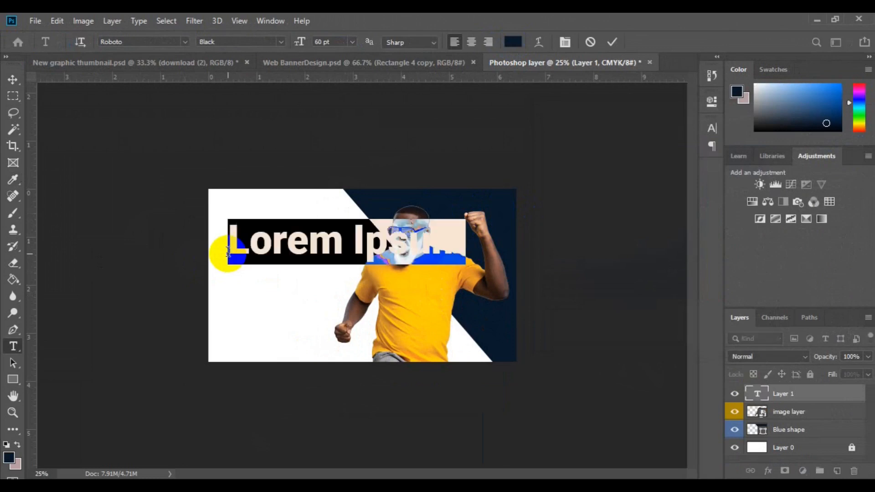
type("am T")
key("ctrl+a")
type("aM tHE")
key("Return")
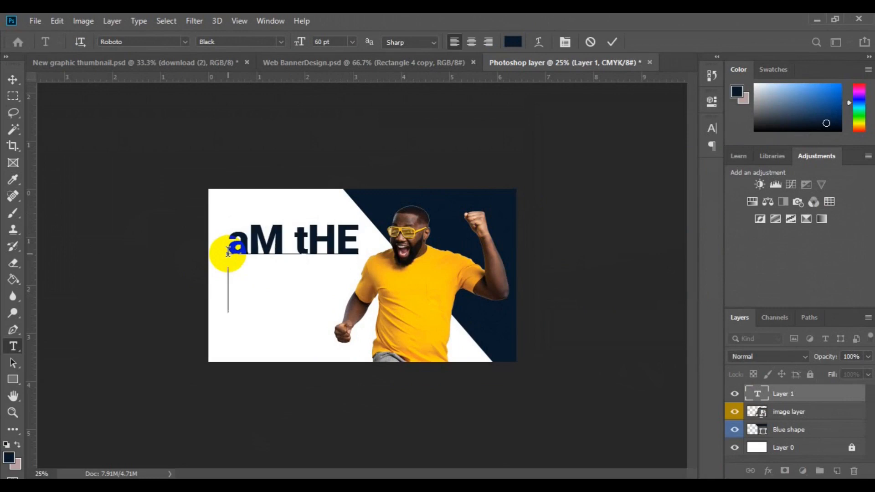
type("Champhion")
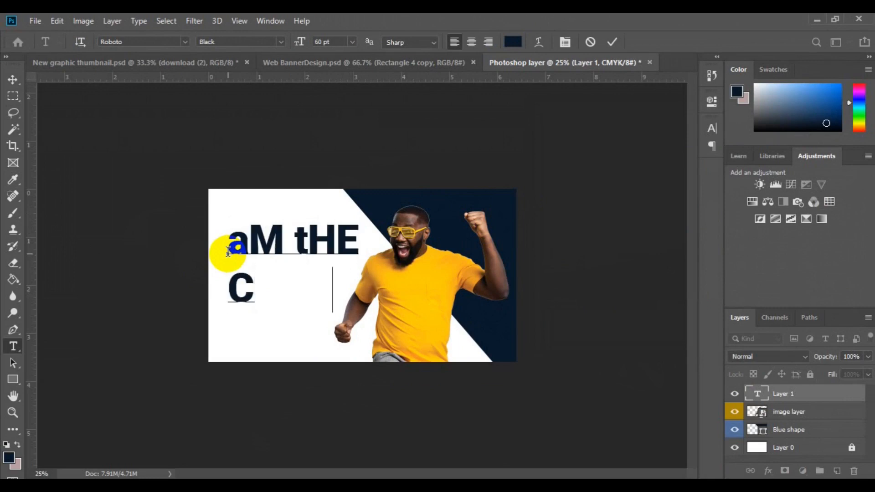
Correct the capitalisation of the first text line to "Am The"
left_click(243, 241)
key("shift+Left")
type("A")
key("shift+Right")
type("m")
left_click(305, 237)
key("shift+Right")
key("shift+Right")
key("shift+Right")
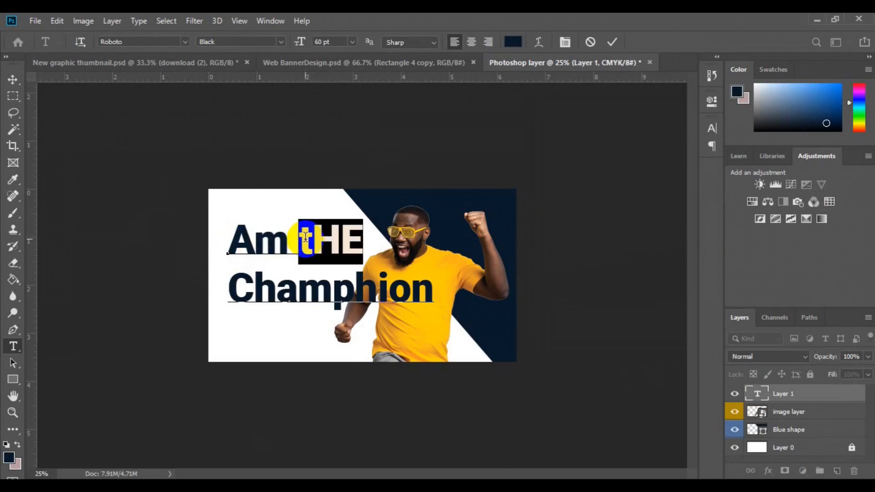
type("The")
Set the font size of both text lines to 40 pt and centre-align them
key("ctrl+a")
left_click_drag(302, 47, 290, 49)
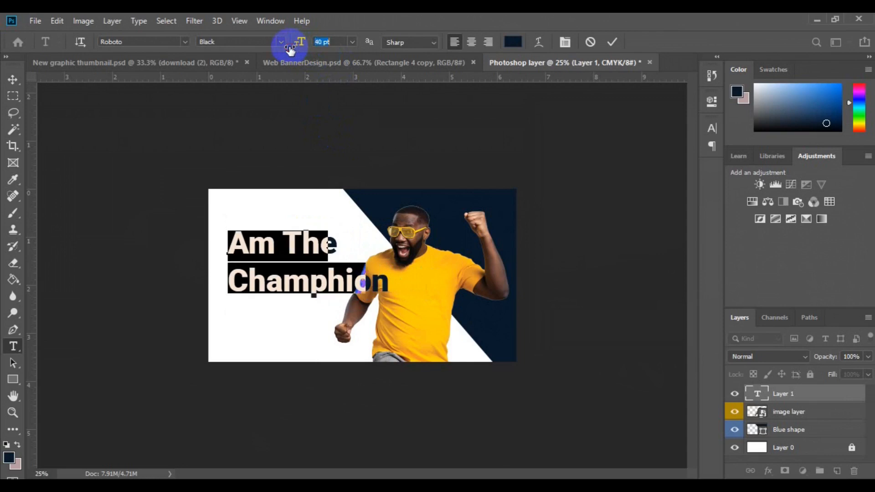
left_click(471, 44)
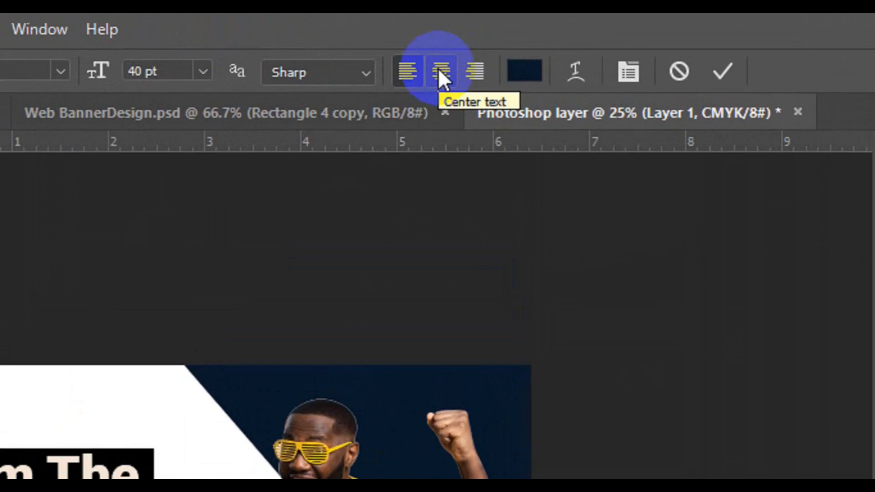
left_click(439, 69)
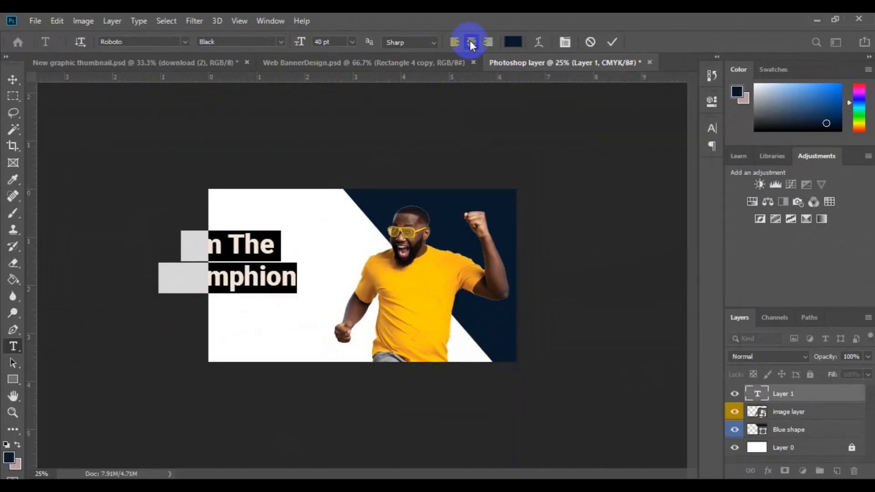
Reduce the text to 32 pt and move it fully into the upper-left part of the canvas's white area
left_click_drag(297, 46, 292, 47)
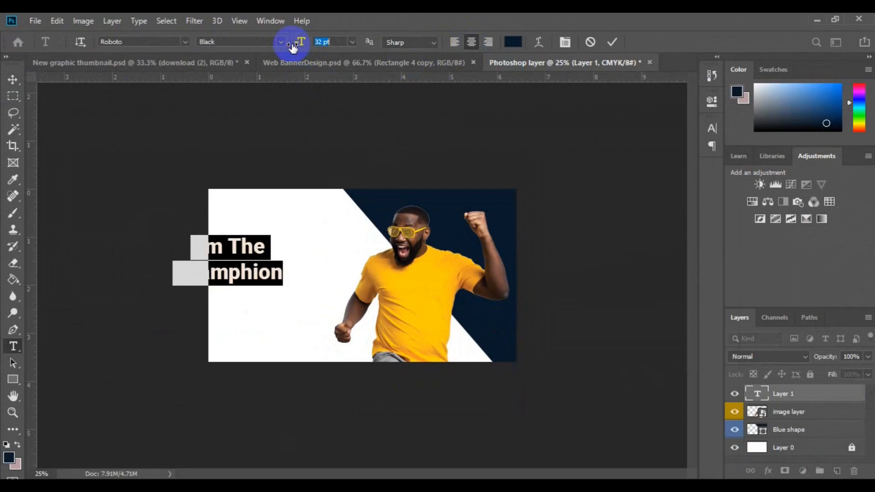
left_click(13, 81)
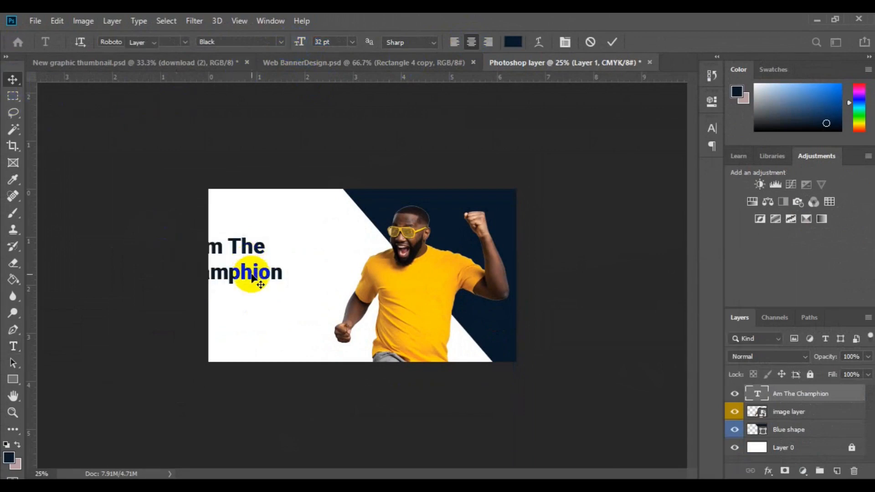
left_click_drag(245, 278, 283, 245)
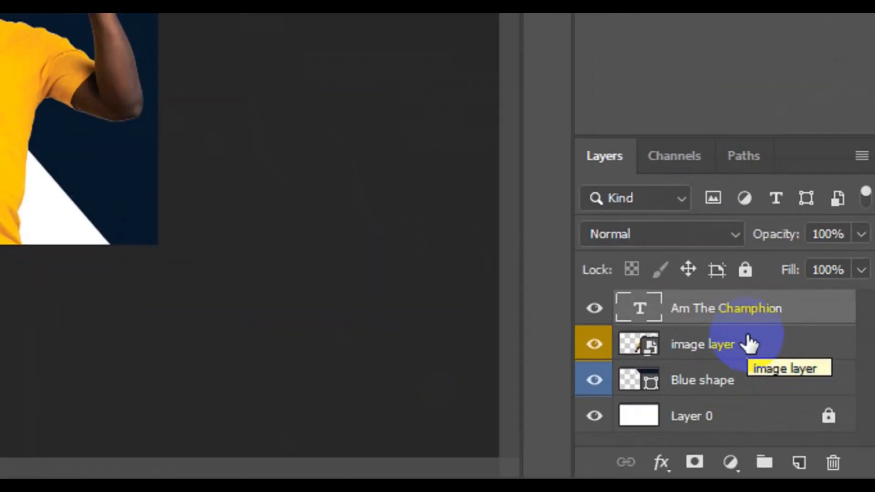
Rename the "Am The Champhion" layer to "Text Layer" and give it a red colour label
double_click(733, 309)
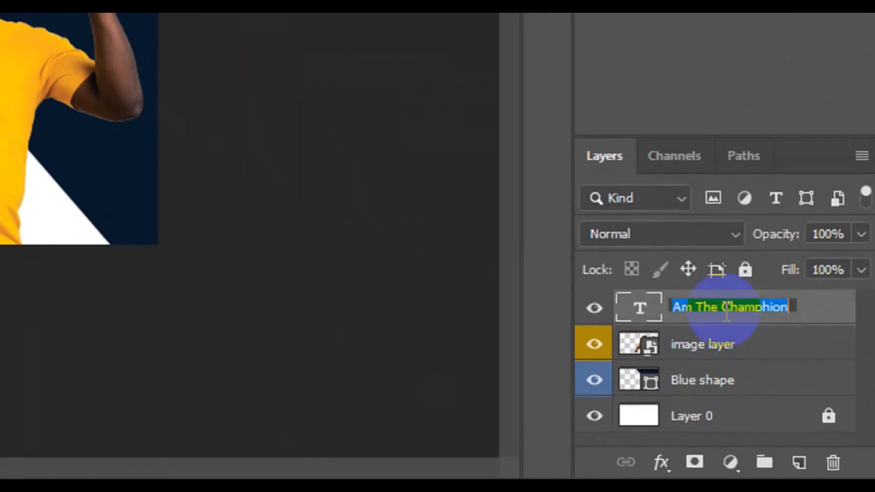
type("Text Layer")
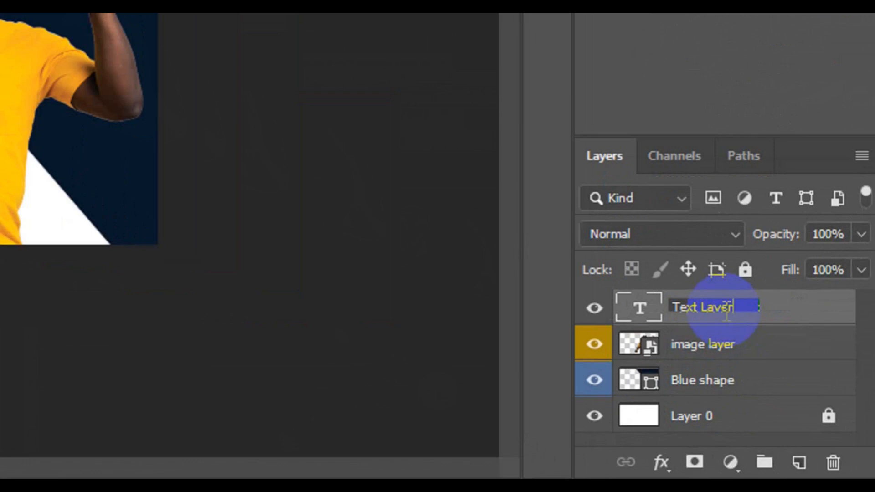
key("Return")
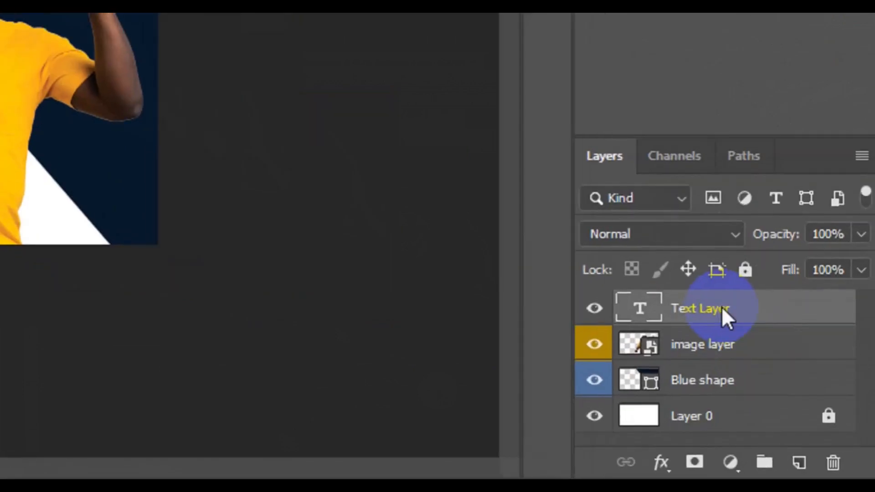
right_click(799, 396)
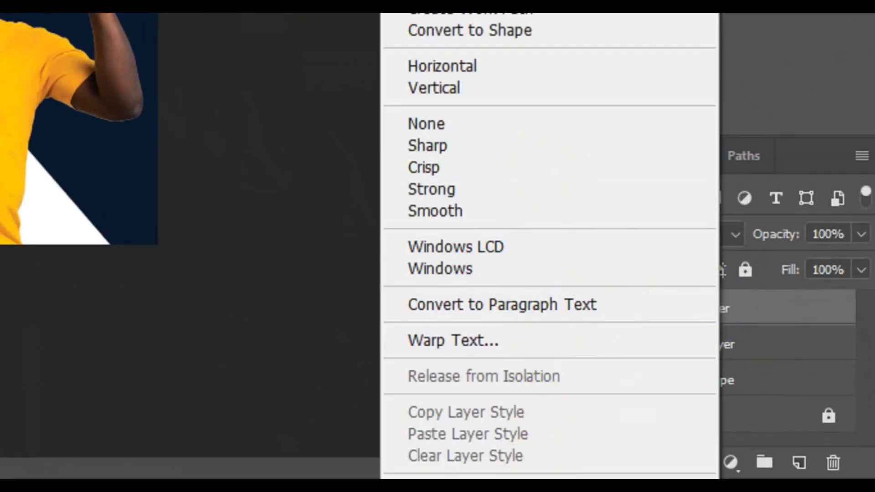
scroll(550, 246, "down", 3)
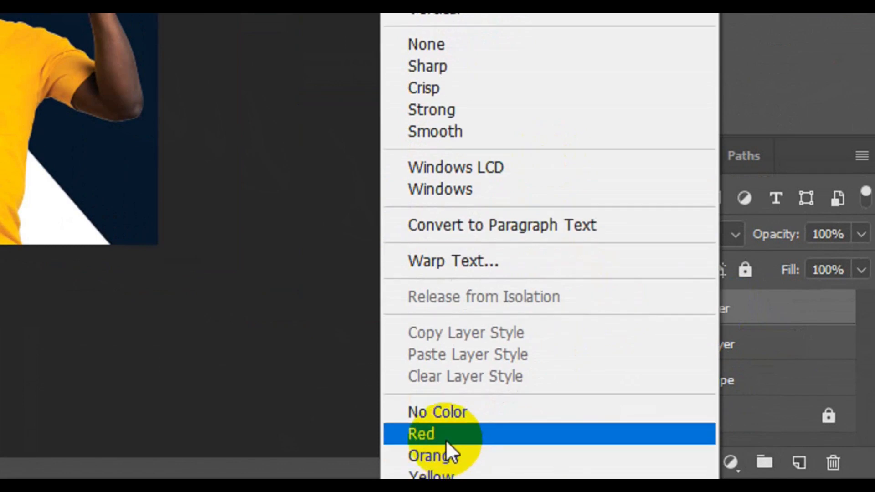
left_click(449, 444)
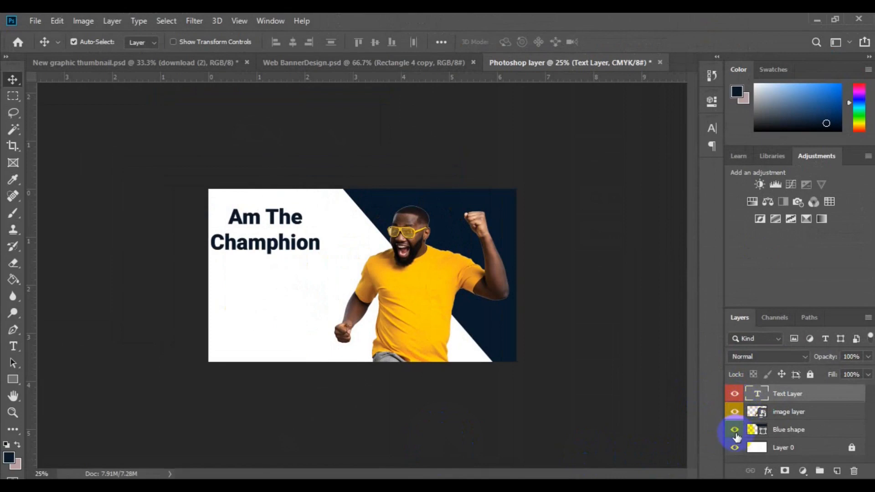
Duplicate the "Blue shape" layer in the same document under the name "orange shape"
key("ctrl")
left_click(366, 332)
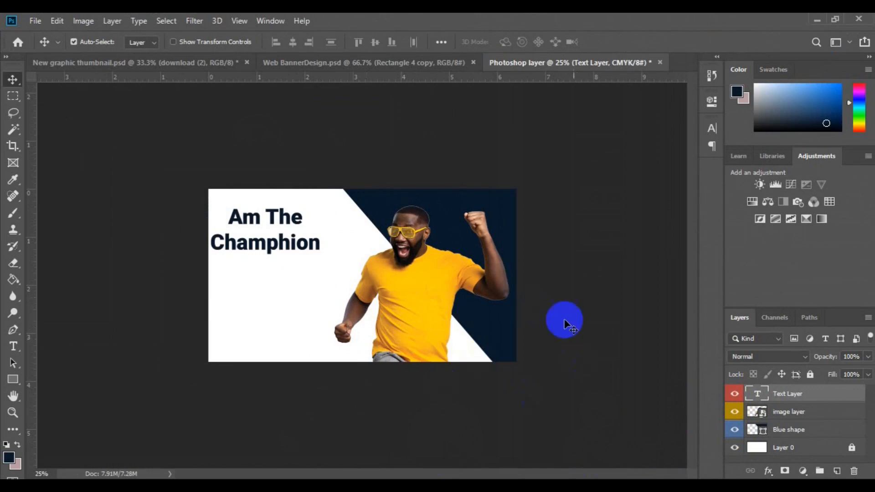
left_click(509, 328)
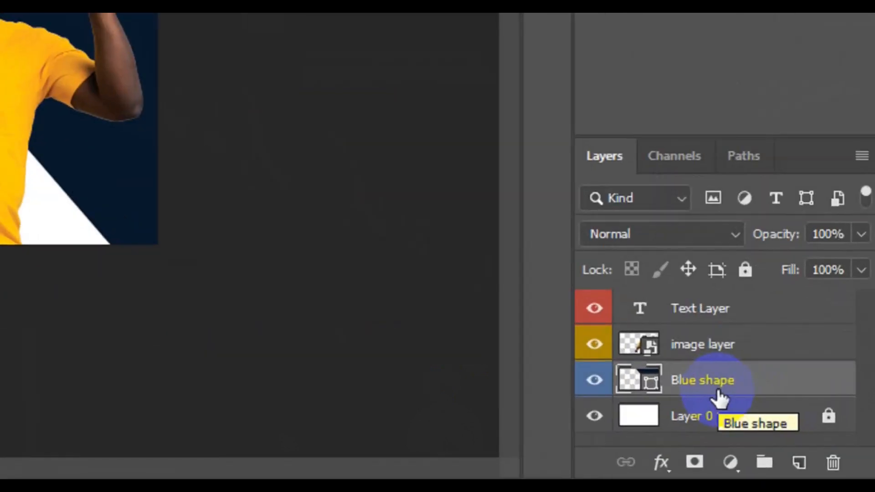
right_click(714, 392)
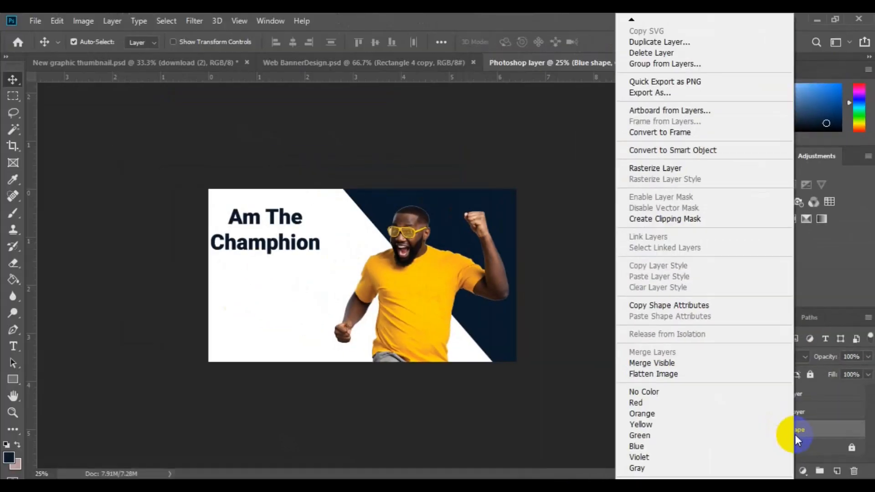
left_click(658, 42)
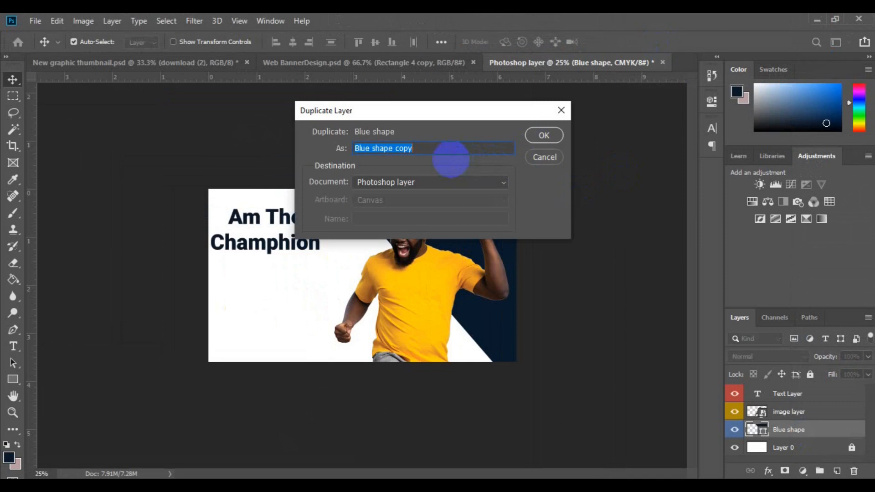
type("orange shape")
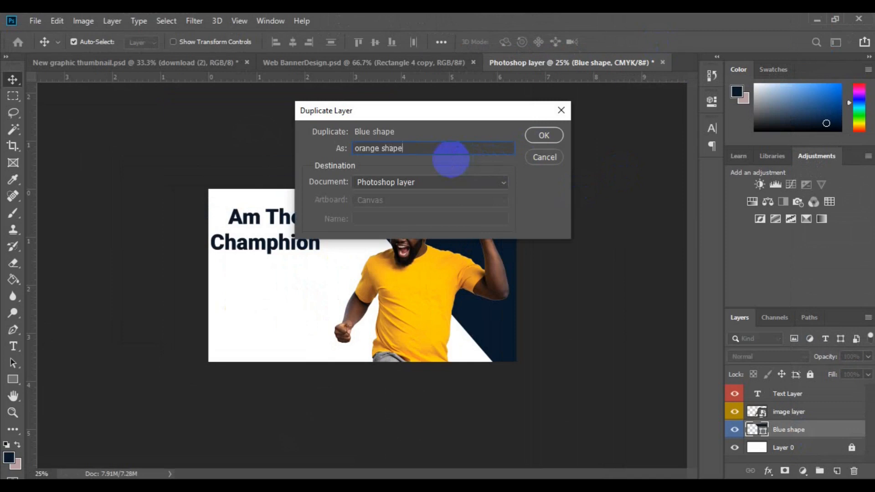
left_click(552, 135)
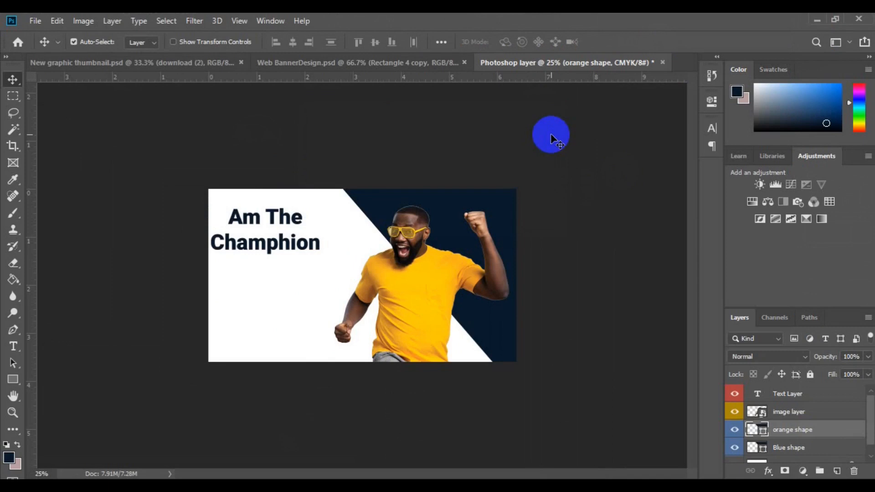
Move the duplicated shape to the lower-left area of the canvas and flip it both horizontally and vertically with Free Transform
left_click_drag(449, 230, 254, 325)
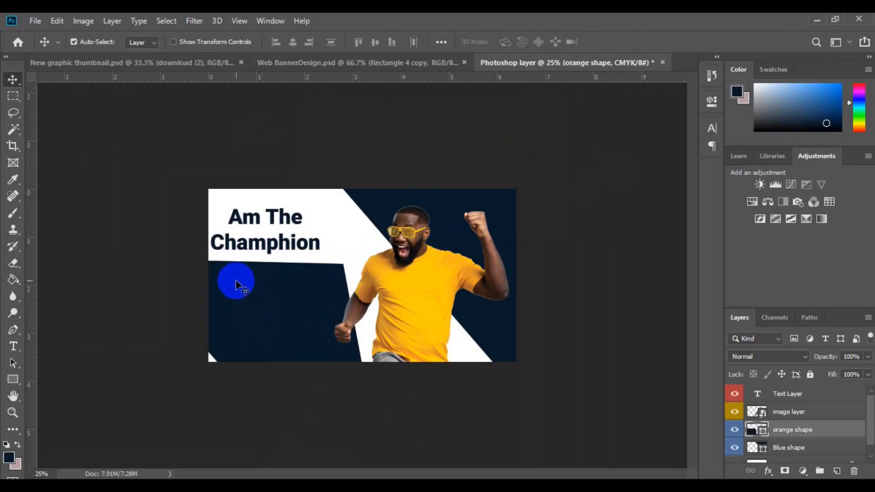
left_click(57, 21)
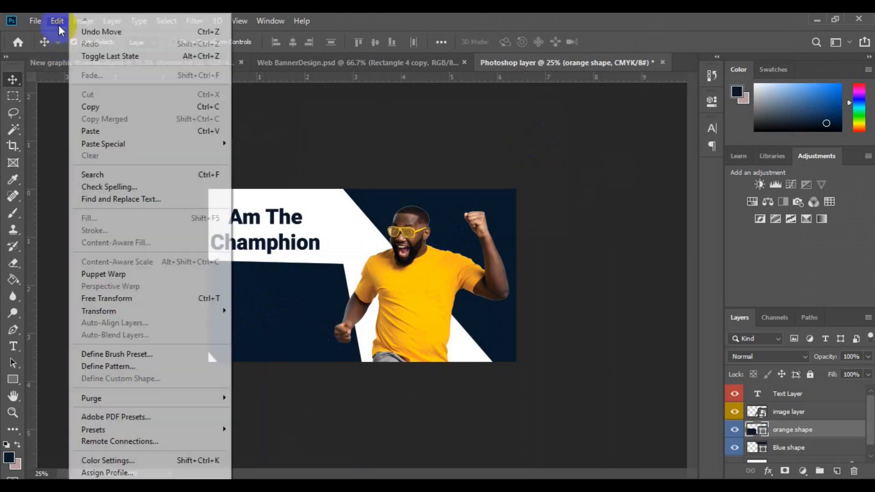
left_click(150, 298)
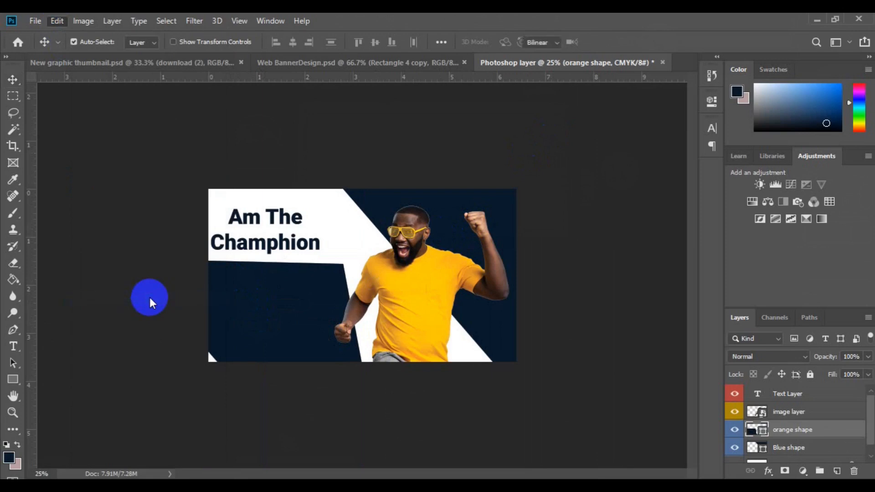
right_click(265, 331)
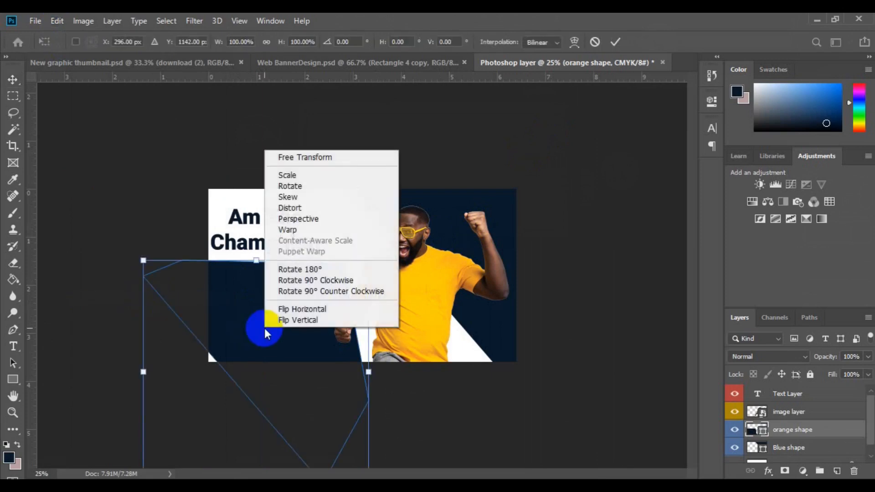
left_click(303, 310)
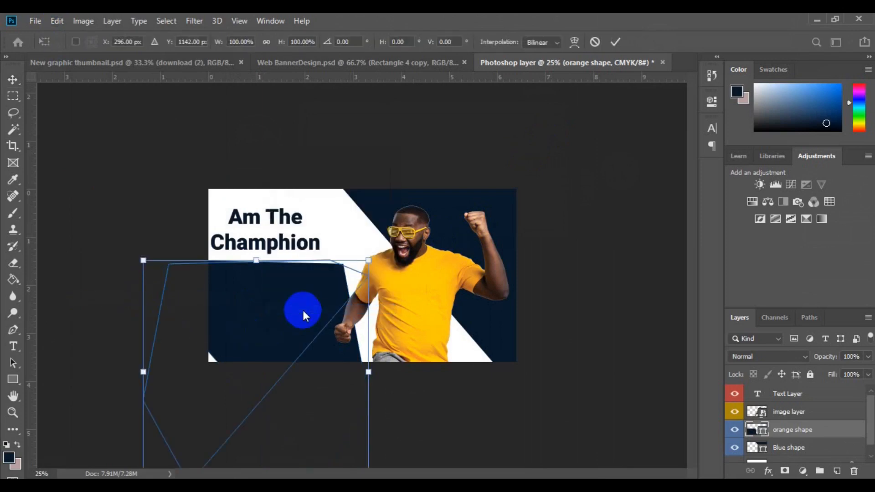
right_click(303, 310)
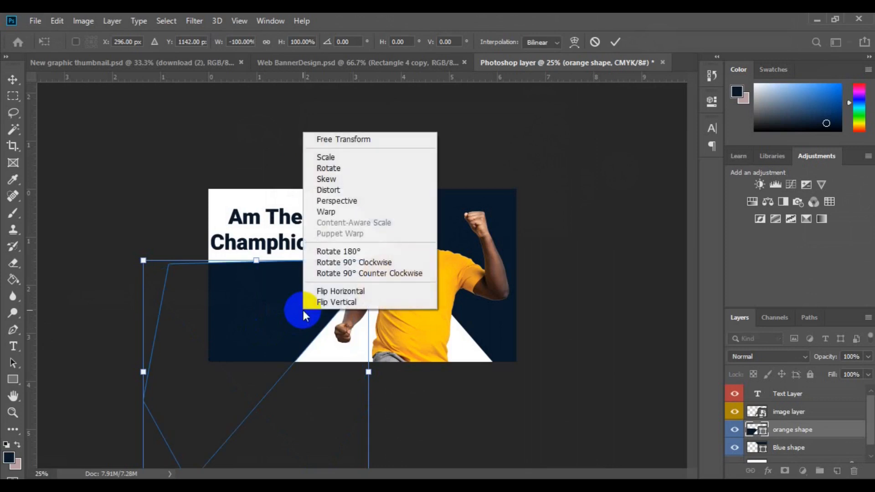
left_click(338, 303)
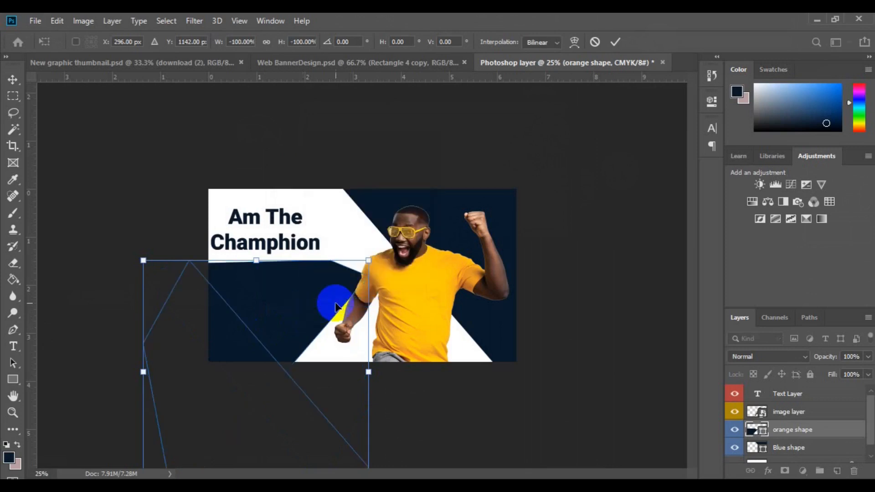
Rotate the duplicated shape to about 159.5° and enlarge it to about 124% by 131%, covering the canvas's lower-left corner
left_click_drag(285, 393, 267, 376)
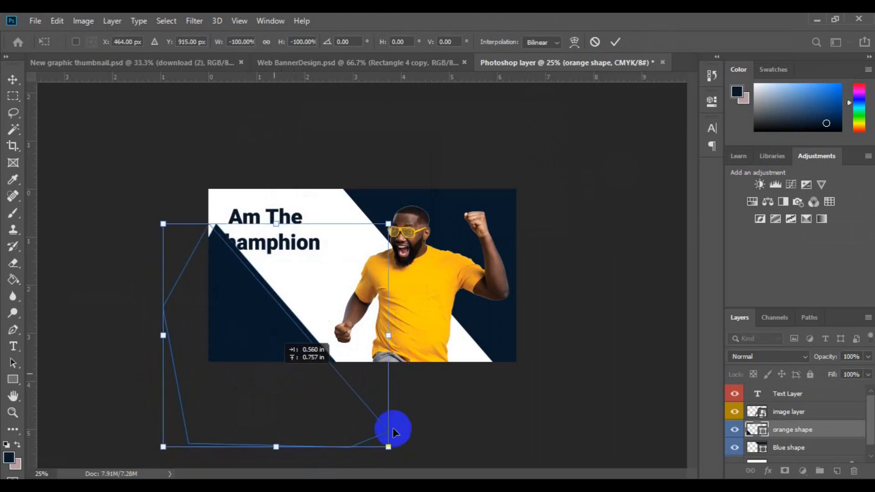
left_click_drag(453, 423, 464, 416)
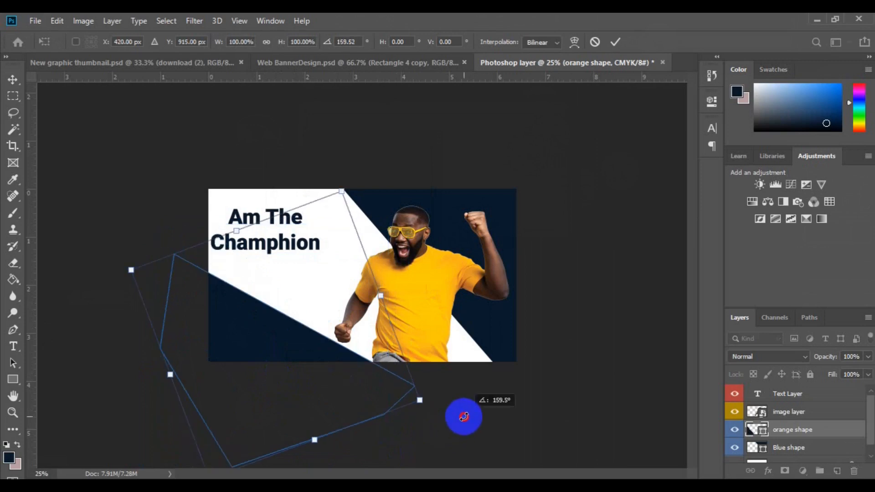
left_click_drag(255, 354, 299, 329)
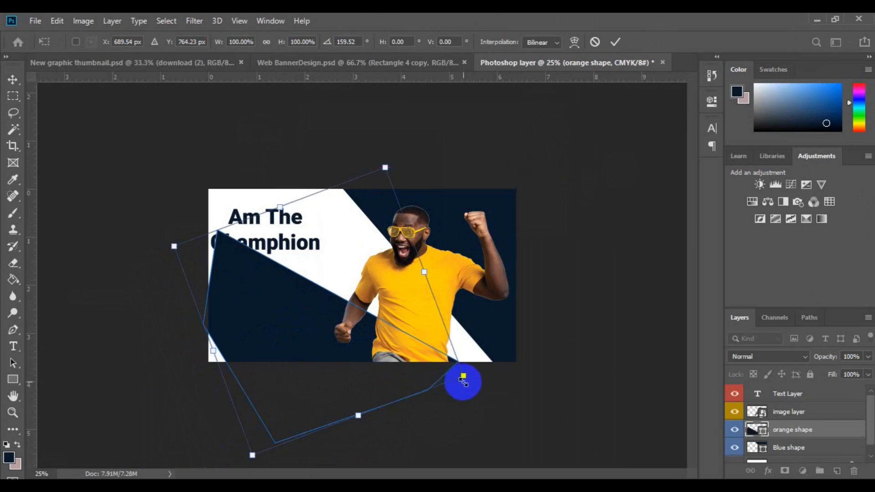
left_click_drag(463, 381, 501, 405)
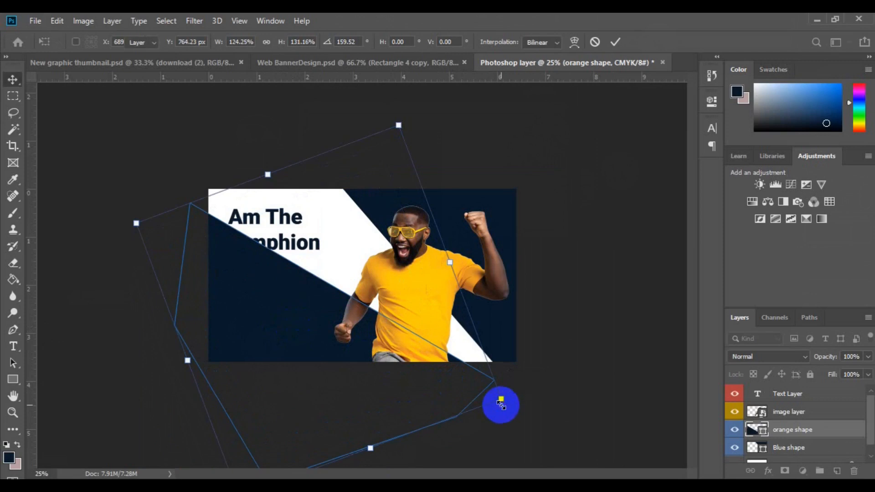
key("Return")
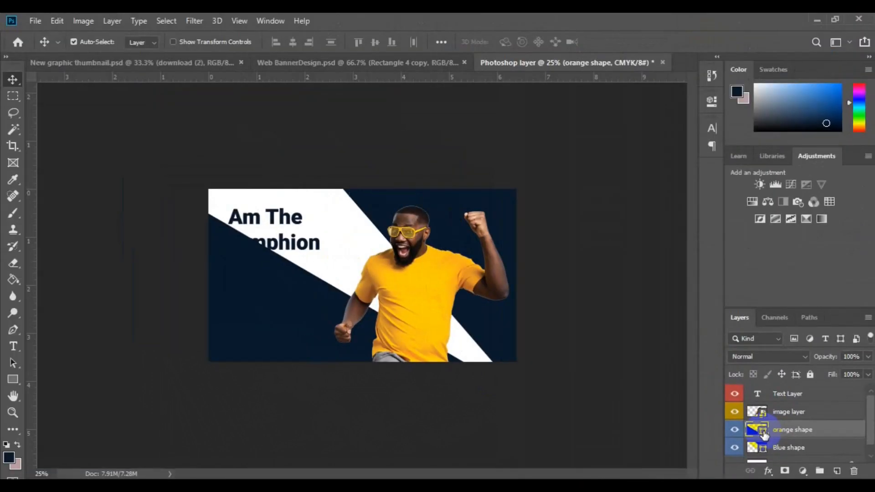
Change the fill of the "orange shape" layer to bright orange
double_click(652, 385)
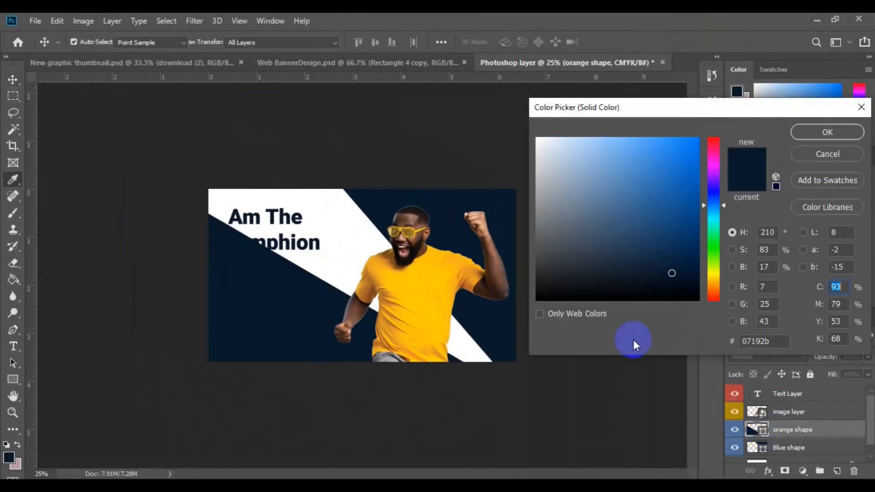
left_click(717, 292)
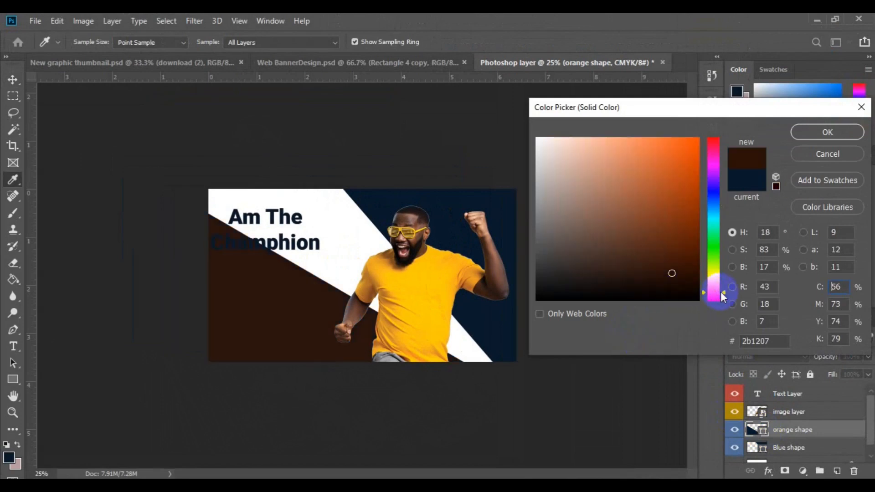
left_click_drag(724, 294, 725, 282)
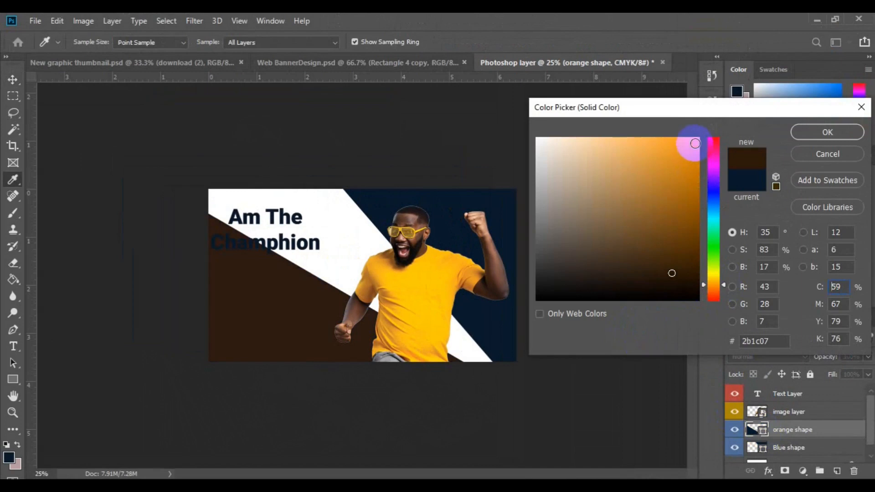
left_click(694, 142)
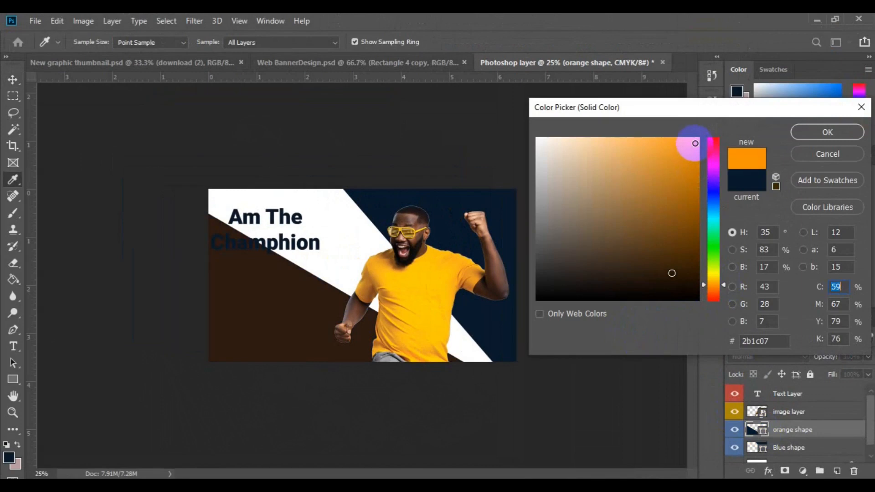
left_click(822, 133)
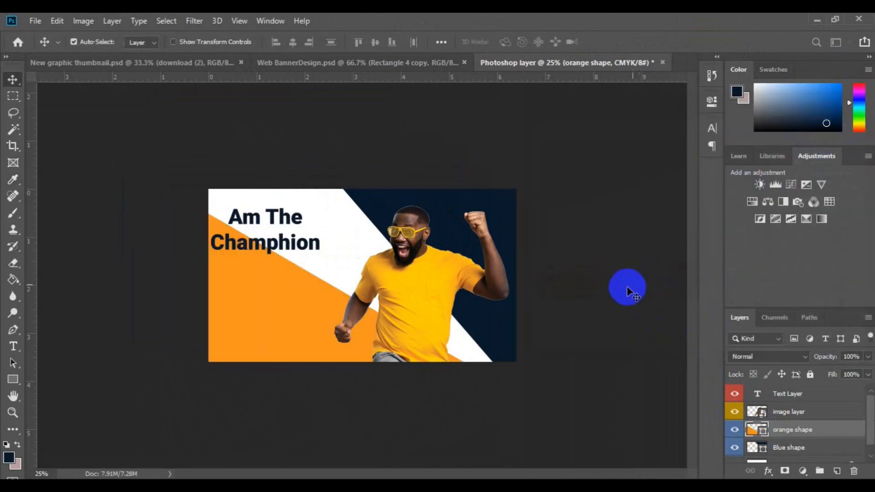
Give the "orange shape" layer a violet colour label
right_click(784, 434)
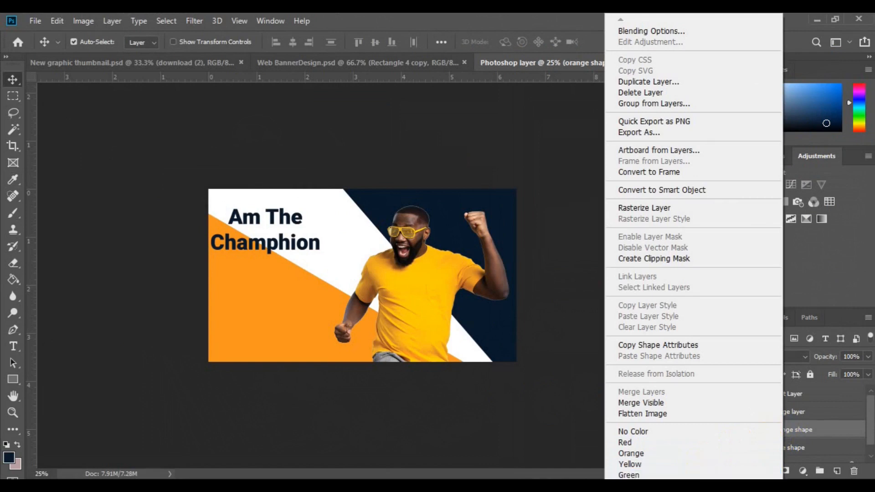
scroll(694, 253, "down", 1)
scroll(694, 253, "down", 1)
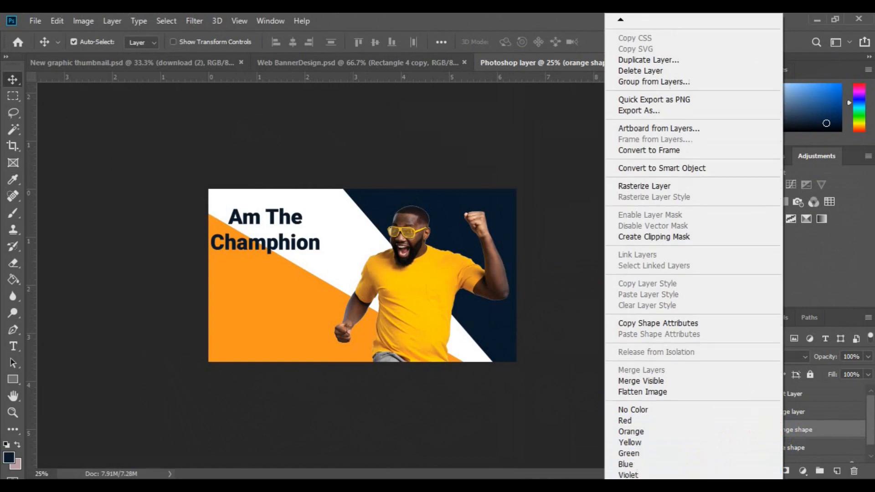
scroll(693, 253, "down", 2)
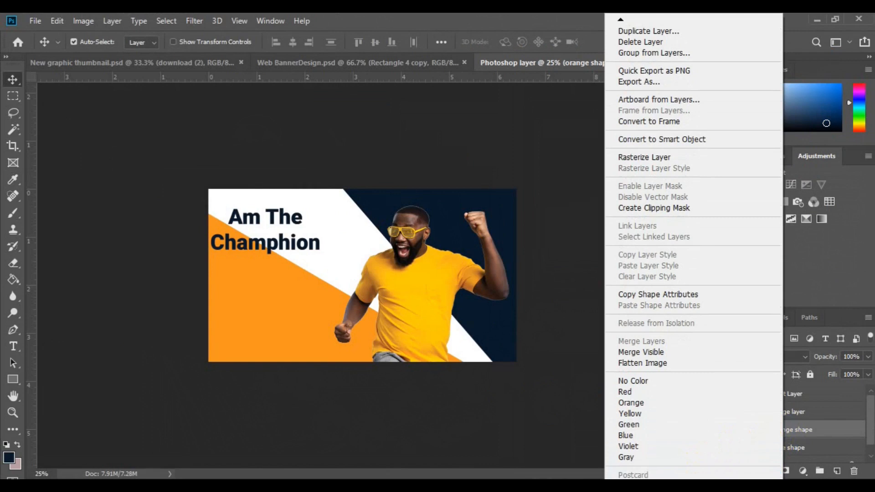
left_click(640, 446)
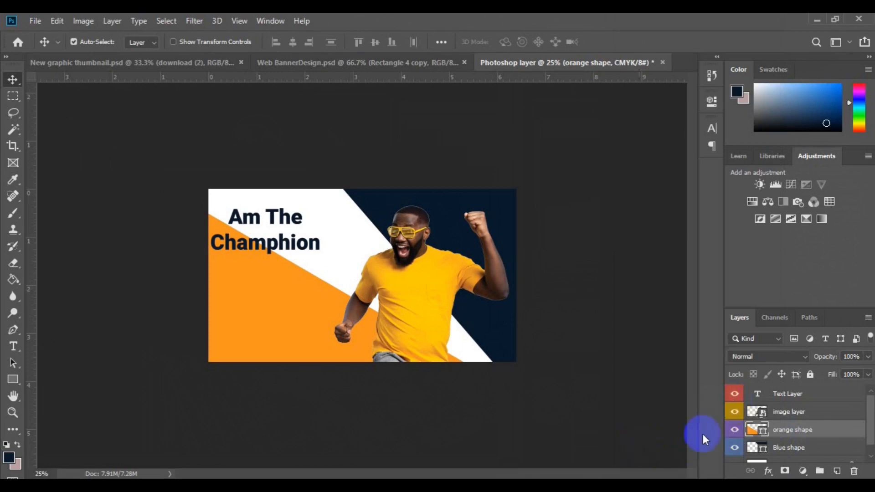
Change the fill of the "orange shape" layer to purple to match its violet label
double_click(764, 432)
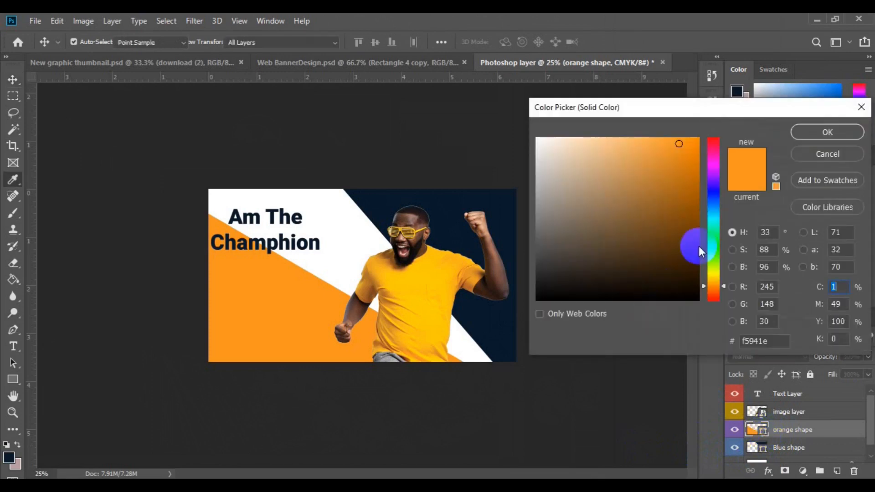
left_click_drag(715, 172, 674, 174)
left_click(673, 174)
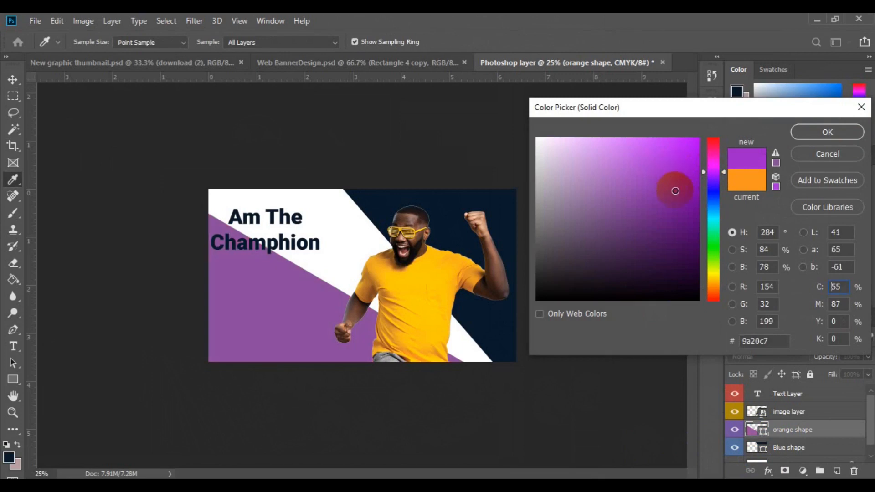
left_click(807, 136)
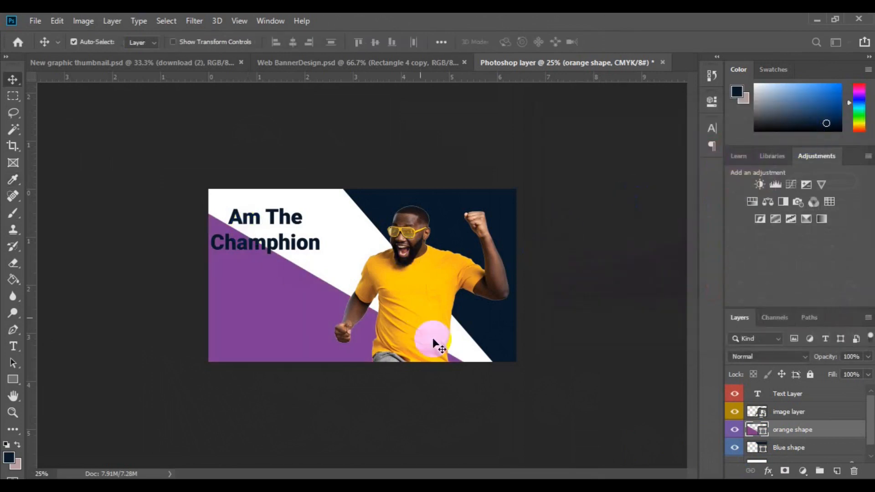
left_click_drag(870, 422, 872, 410)
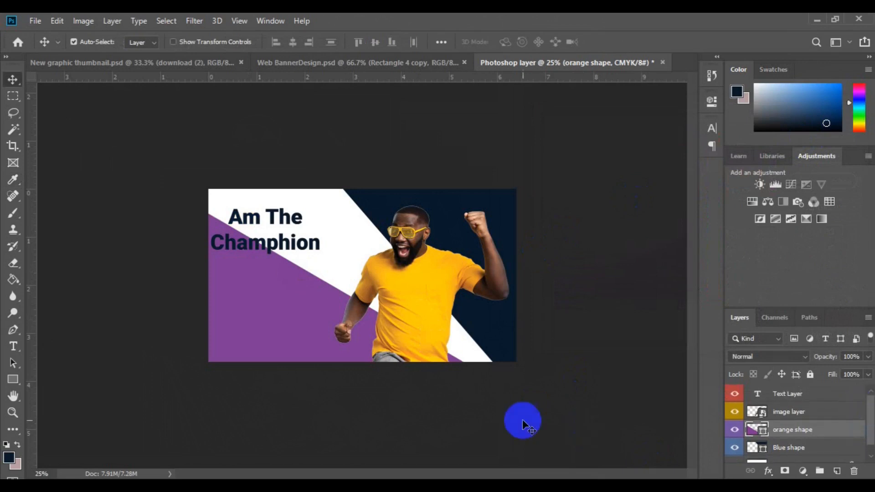
Move the "Am The Champhion" text slightly to the right on the canvas, and select the man's image layer
left_click(268, 247)
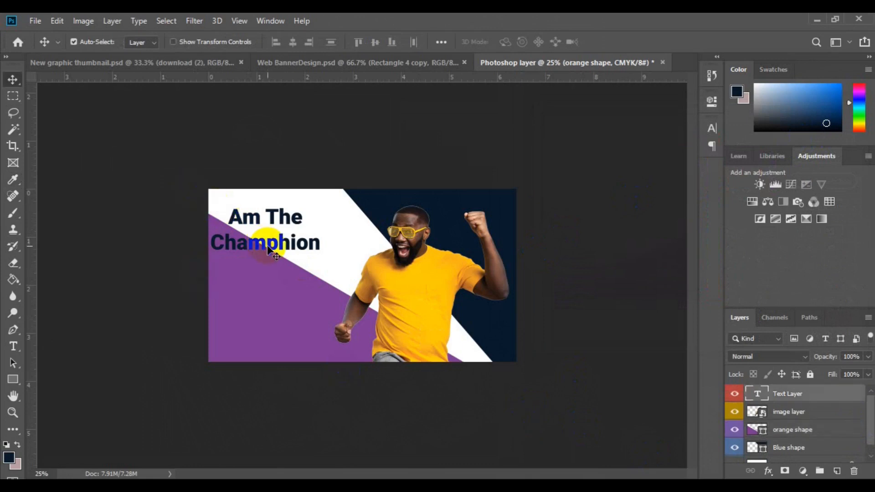
left_click_drag(268, 248, 282, 250)
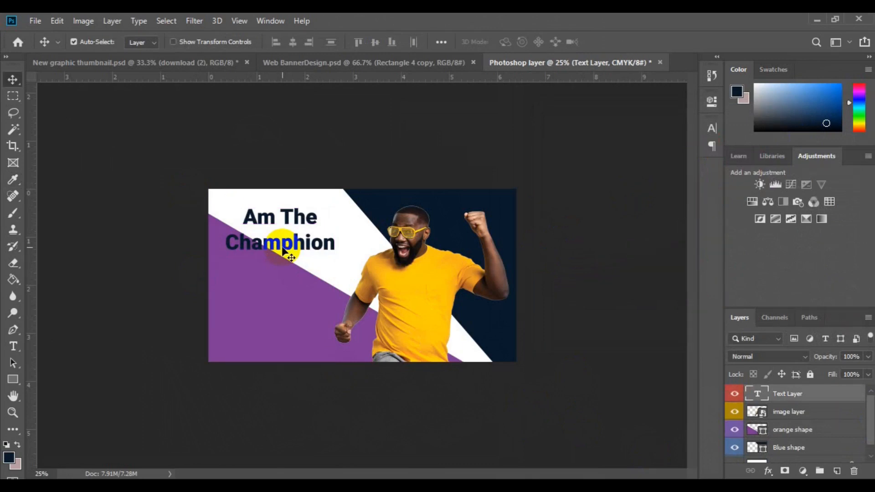
left_click(406, 314)
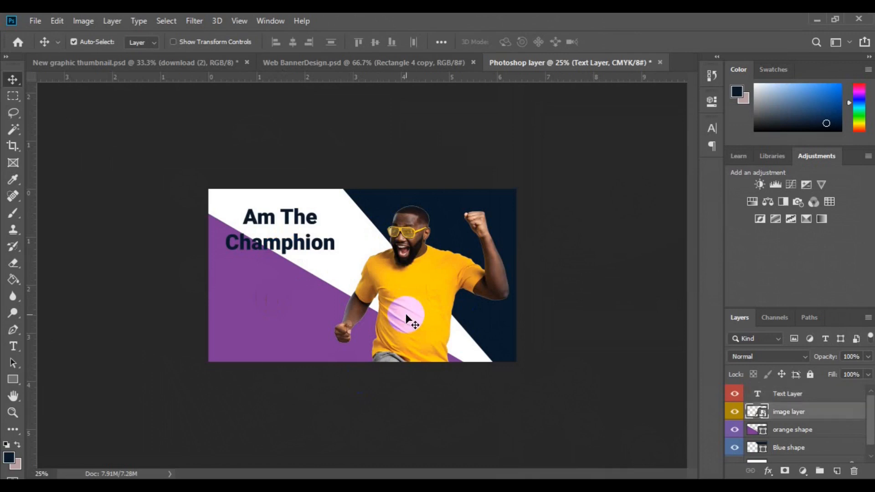
left_click_drag(406, 315, 392, 299)
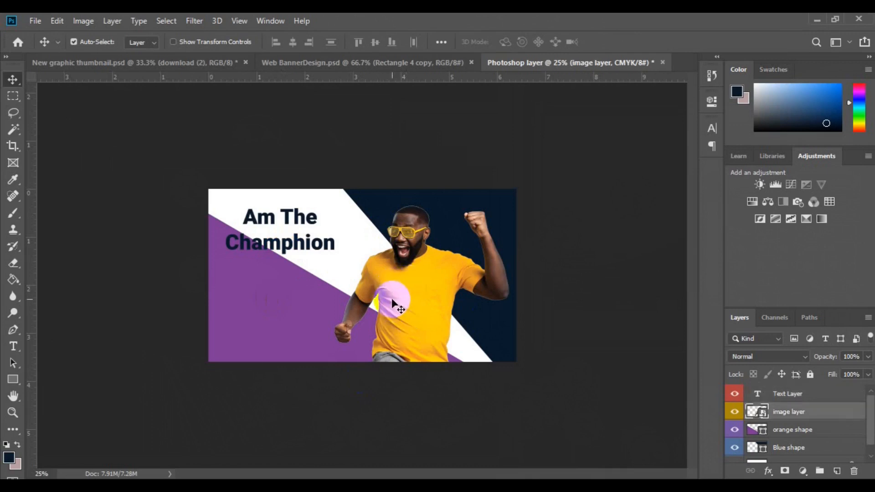
Select the purple shape and text on the canvas in turn, and move the "Am The Champhion" text down onto the purple shape
left_click(263, 334)
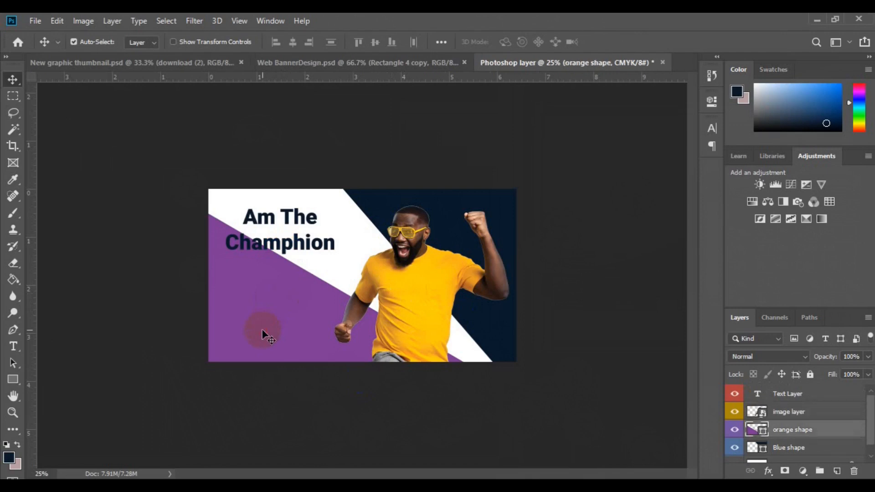
left_click(285, 248)
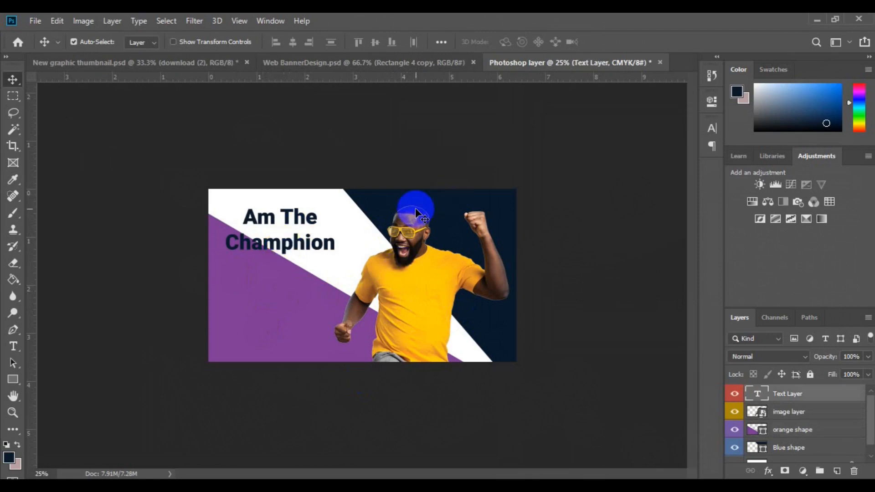
left_click(278, 306)
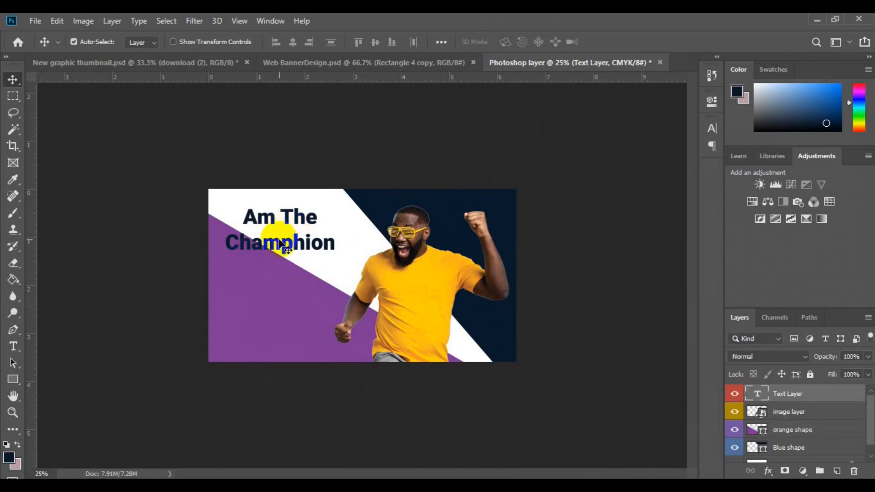
left_click_drag(280, 242, 273, 320)
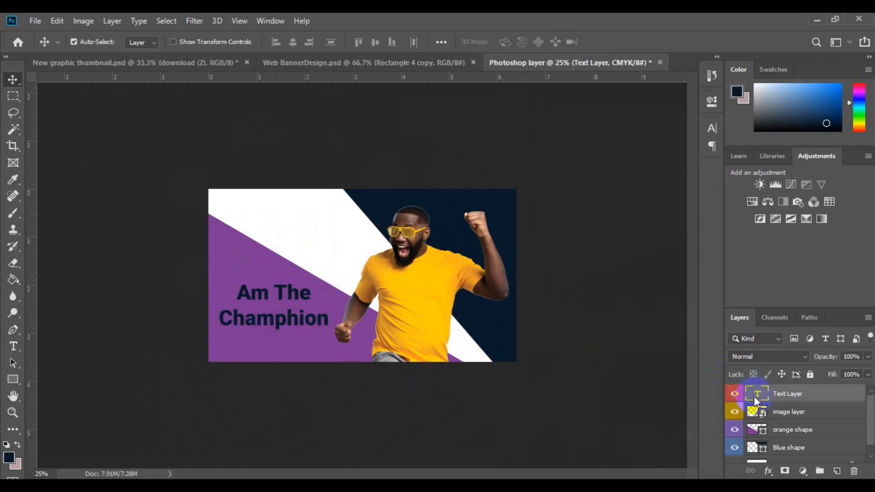
Change the colour of the whole "Am The Champhion" text to white (ffffff)
left_click(15, 345)
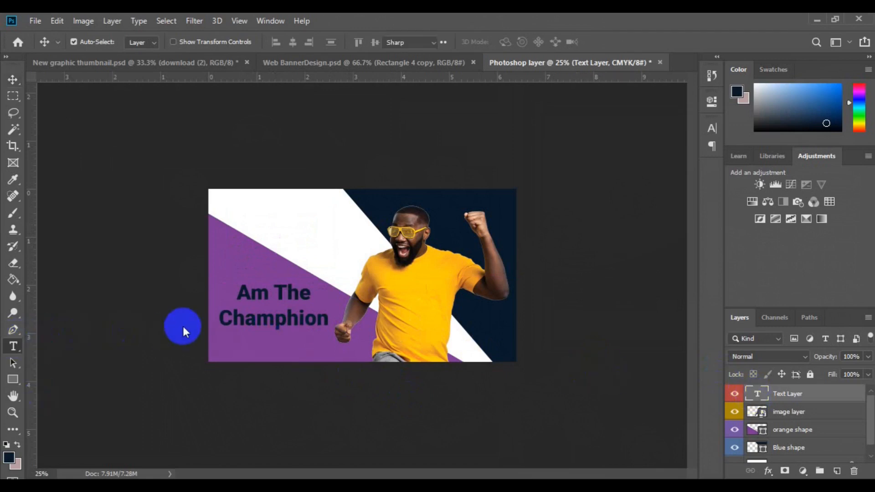
left_click(250, 318)
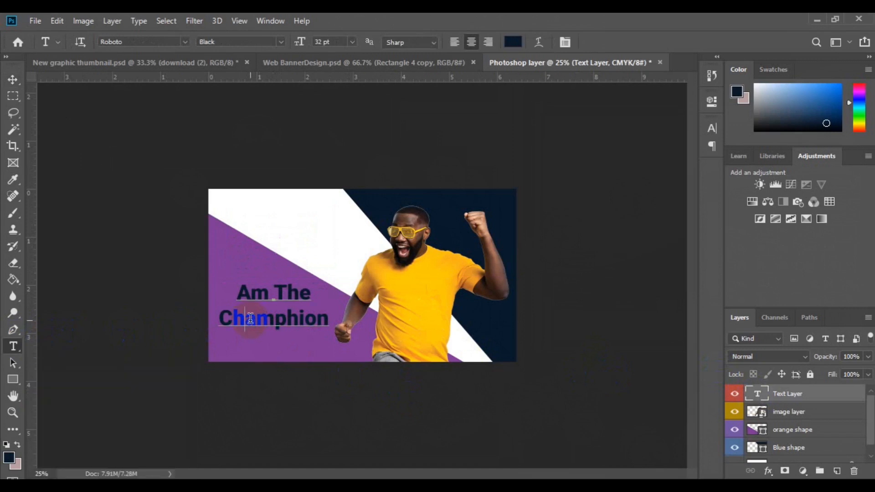
key("ctrl+a")
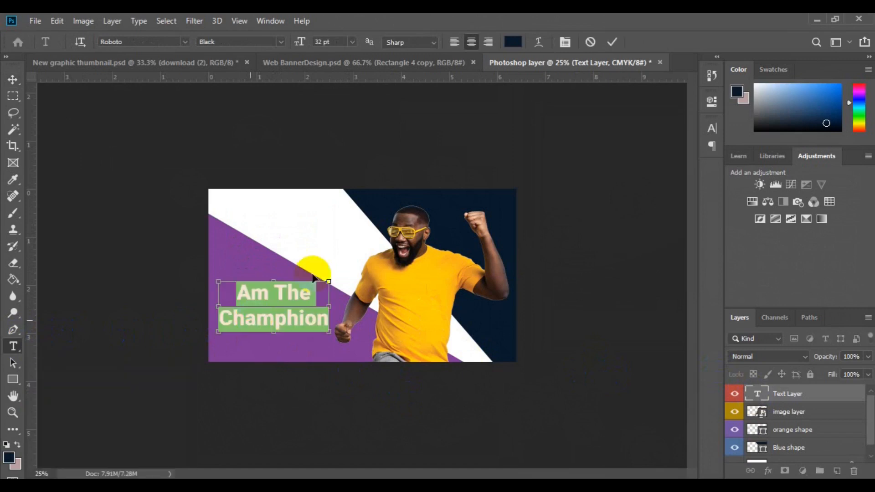
left_click(513, 43)
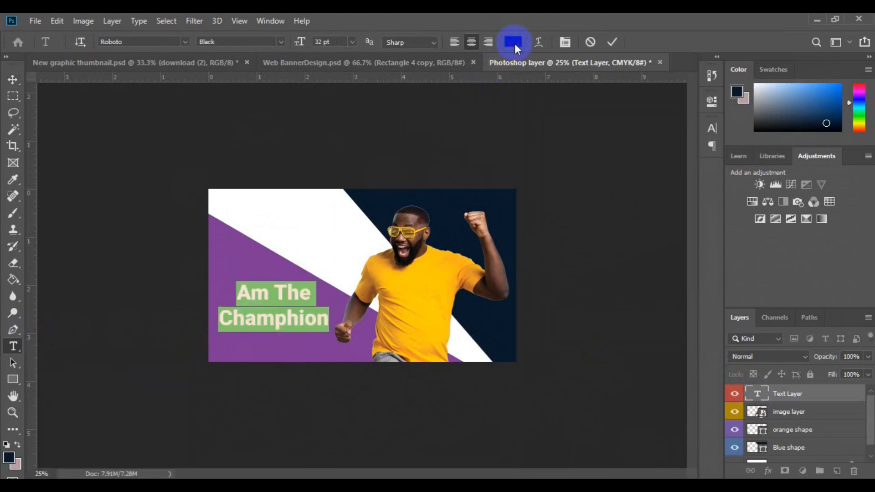
left_click(339, 208)
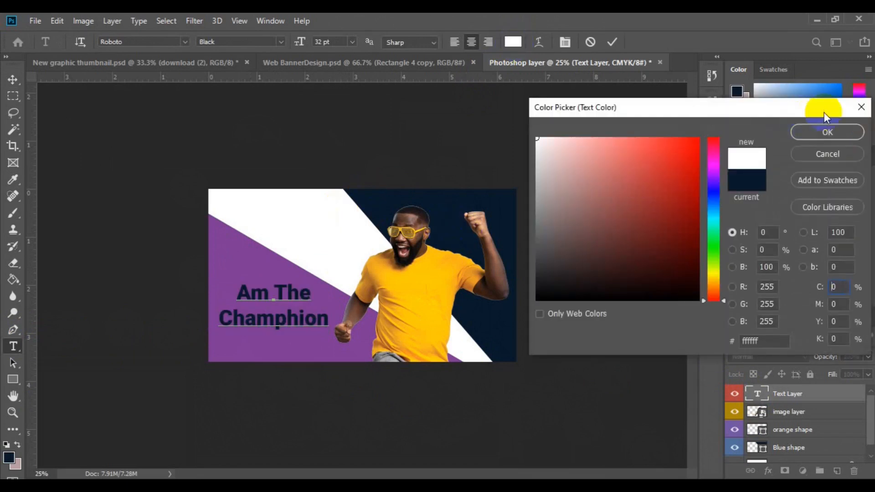
left_click(828, 132)
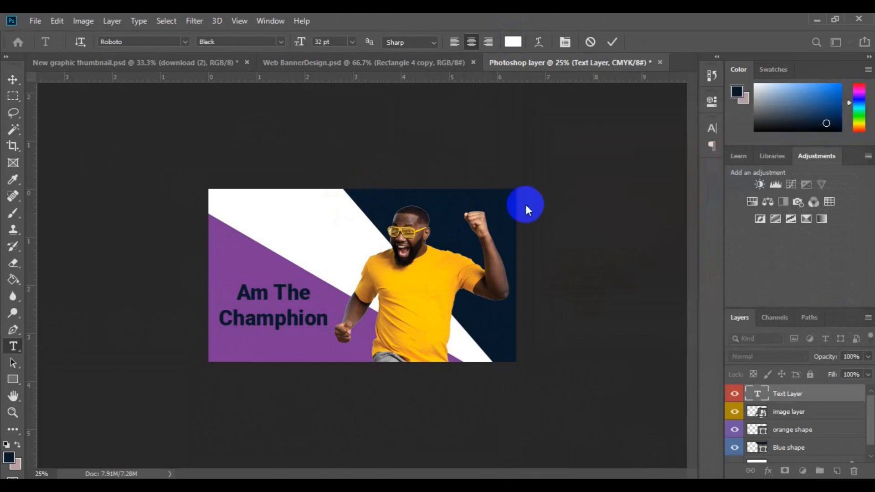
left_click(11, 80)
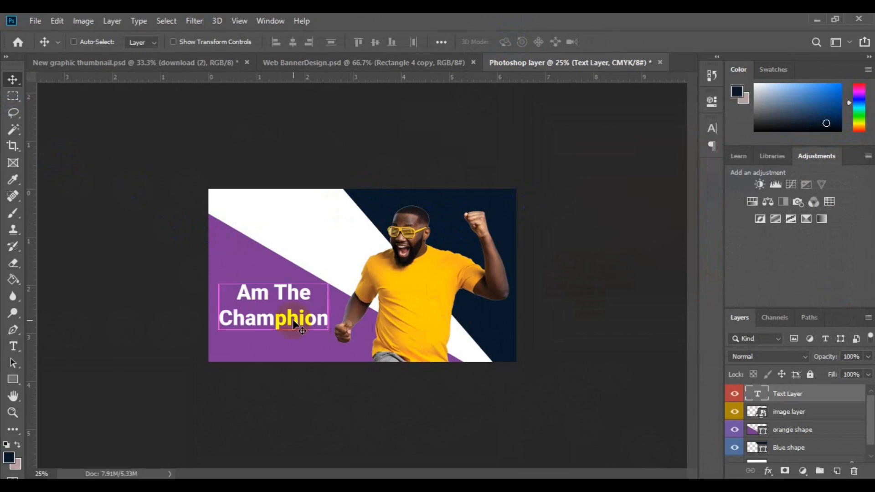
Scale the "Am The Champhion" text up proportionally about its centre to about 114%
key("ctrl+t")
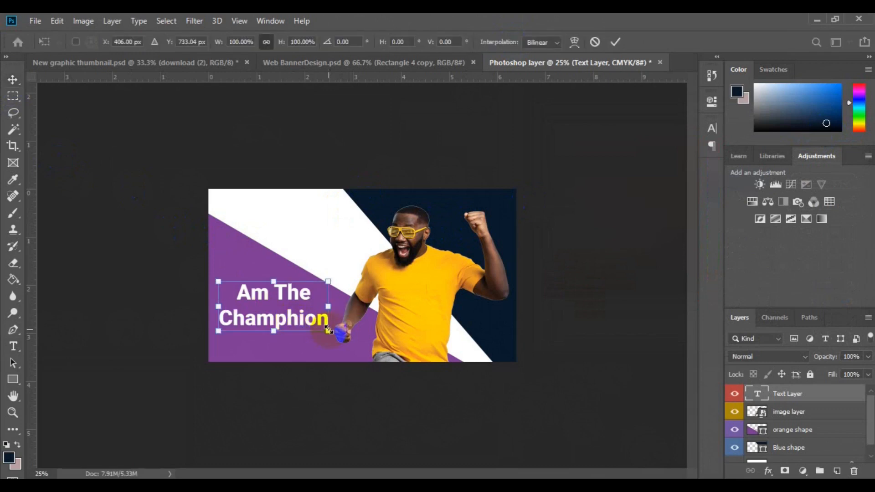
left_click_drag(328, 331, 334, 336)
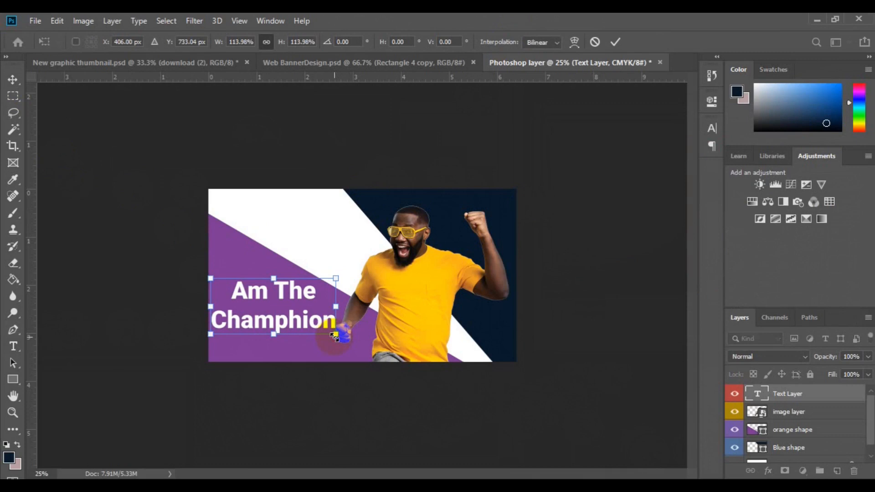
left_click(315, 368)
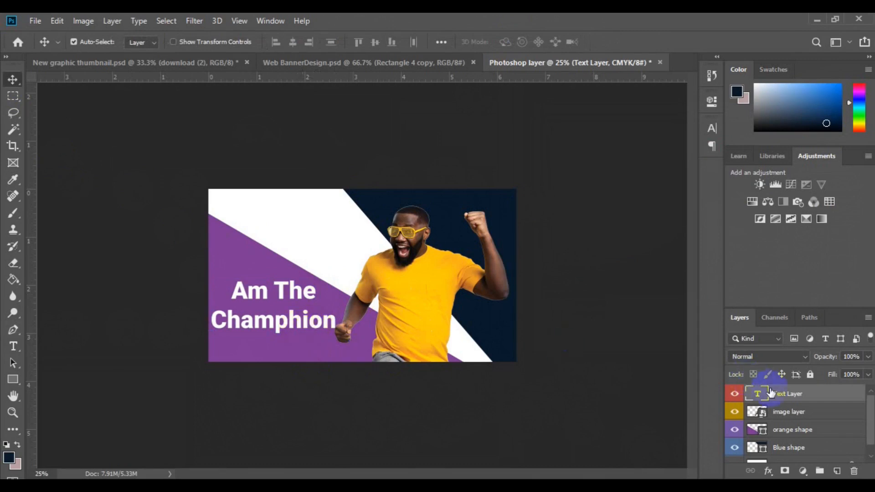
Move "Text Layer" beneath "orange shape" in the layer stack and raise it back to between "image layer" and "orange shape"
left_click_drag(770, 392, 777, 435)
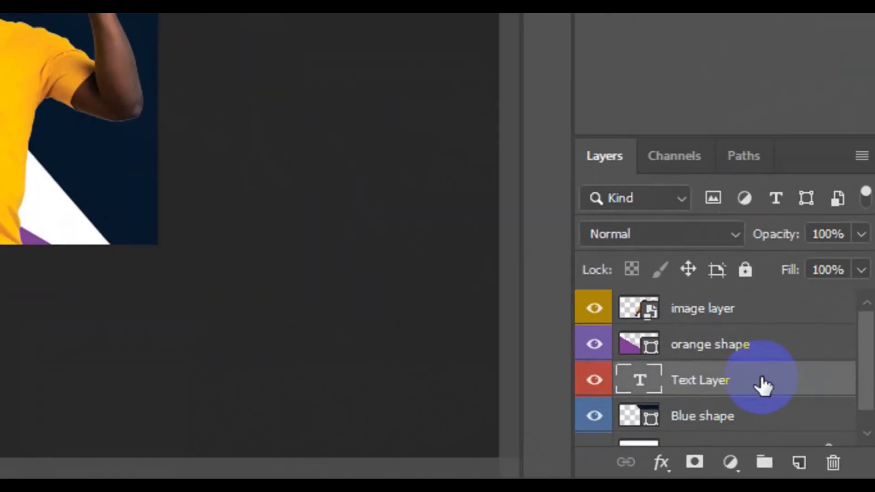
left_click_drag(819, 432, 817, 423)
left_click_drag(761, 367, 753, 341)
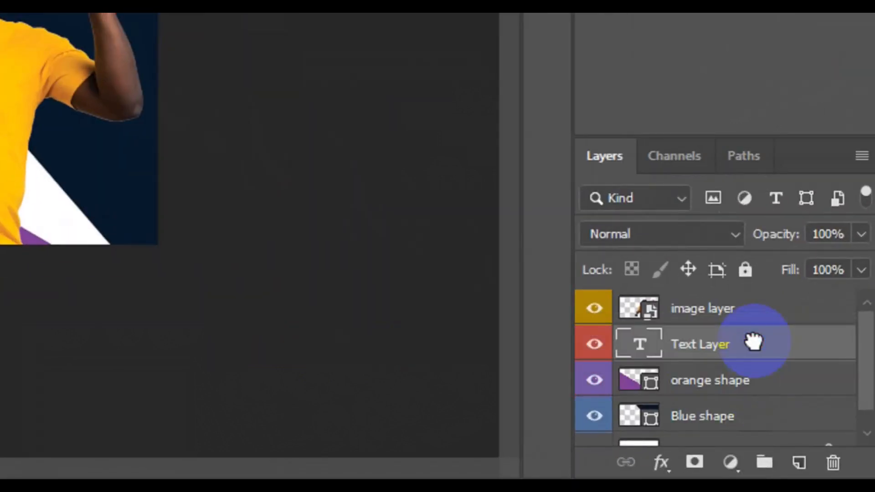